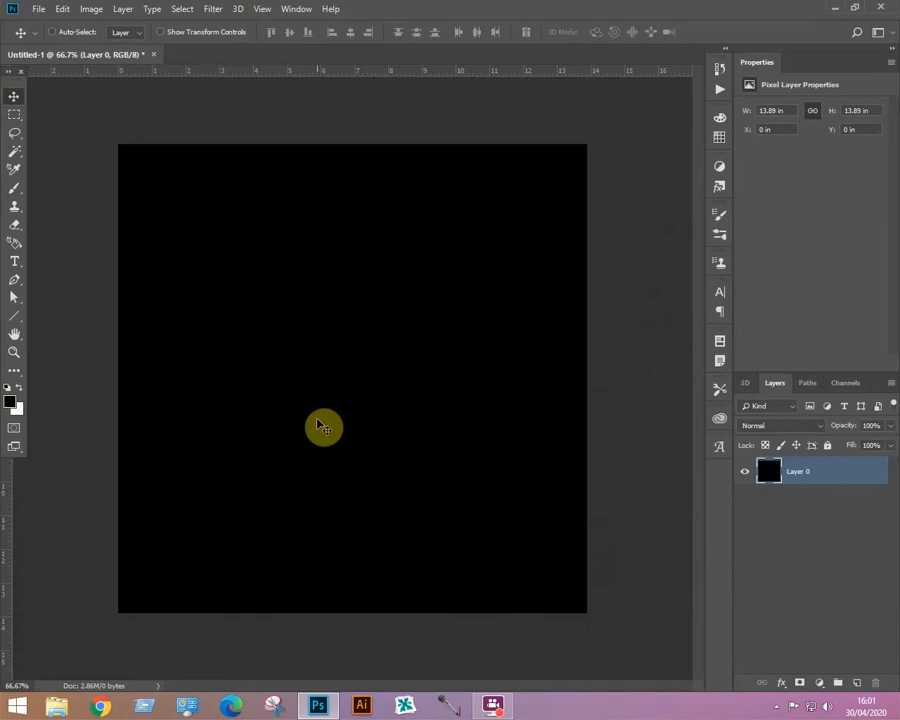
Add 50% Gaussian monochromatic noise to the black background layer.
click(213, 10)
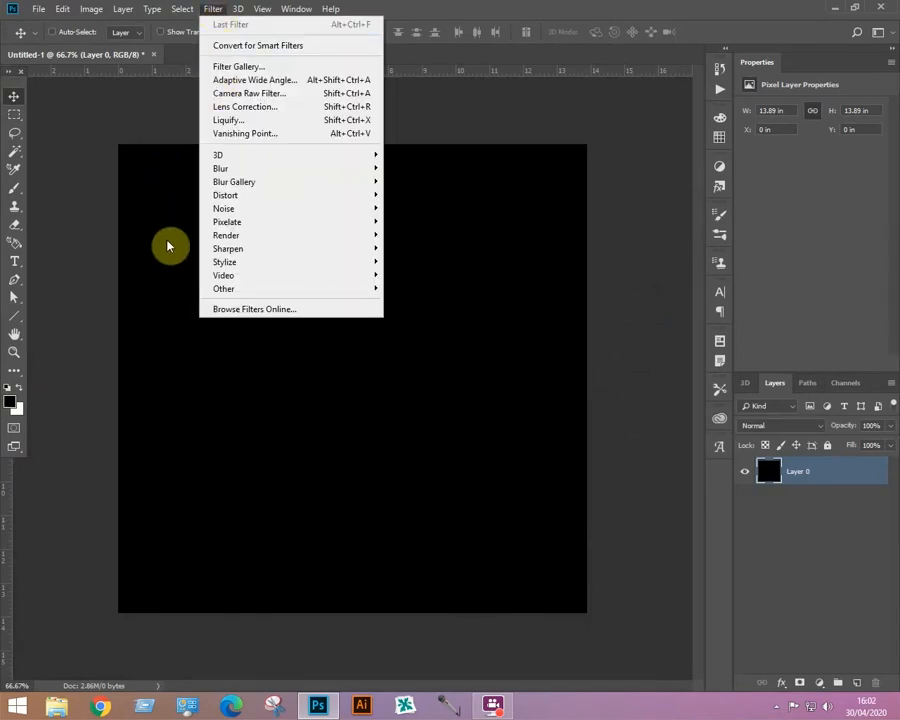
mouse_move(231, 212)
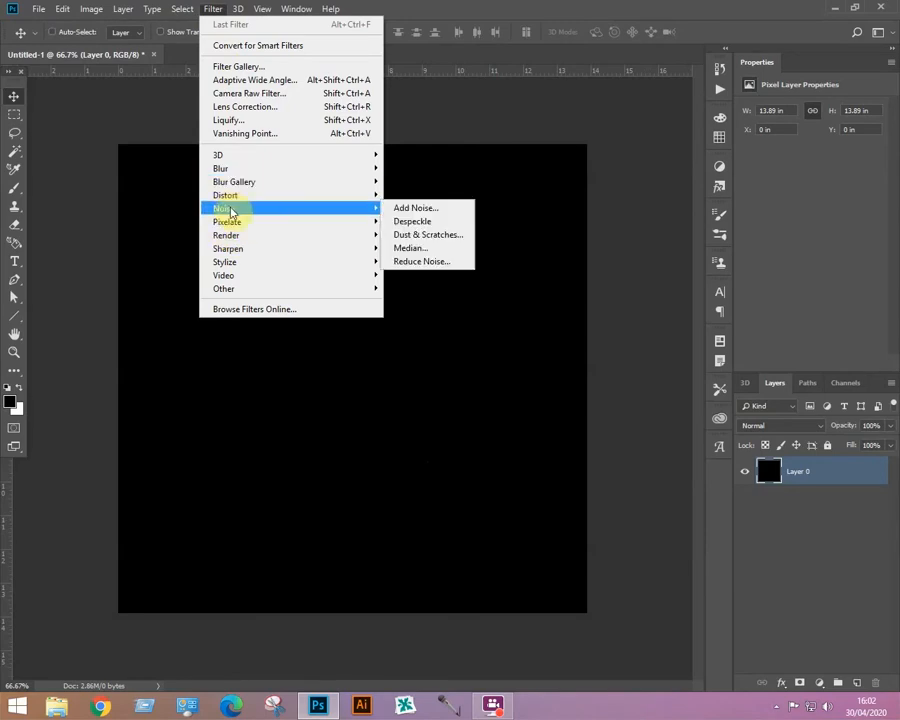
click(414, 208)
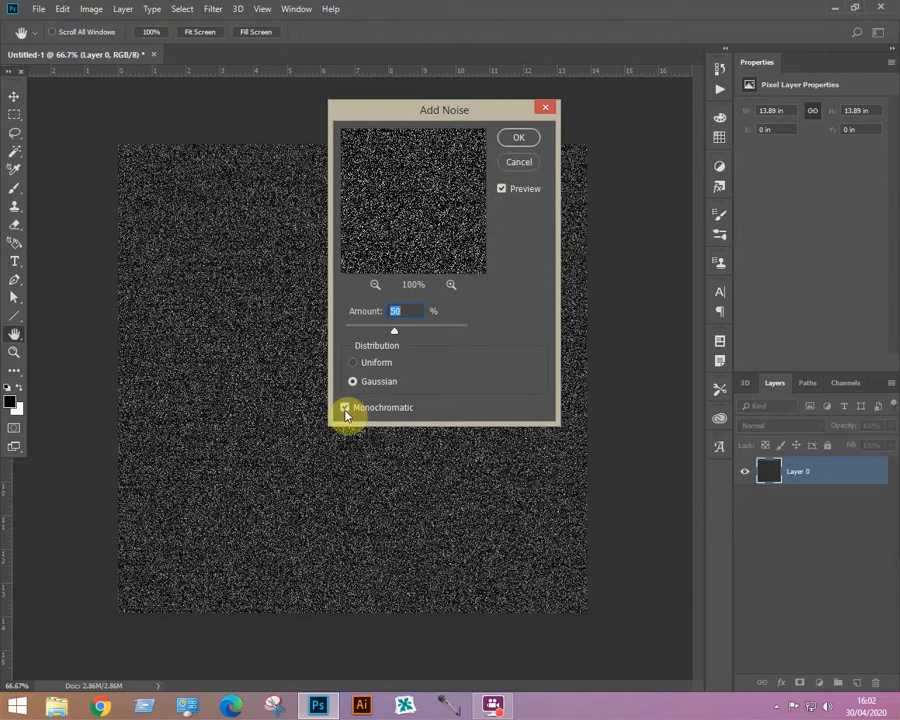
click(525, 138)
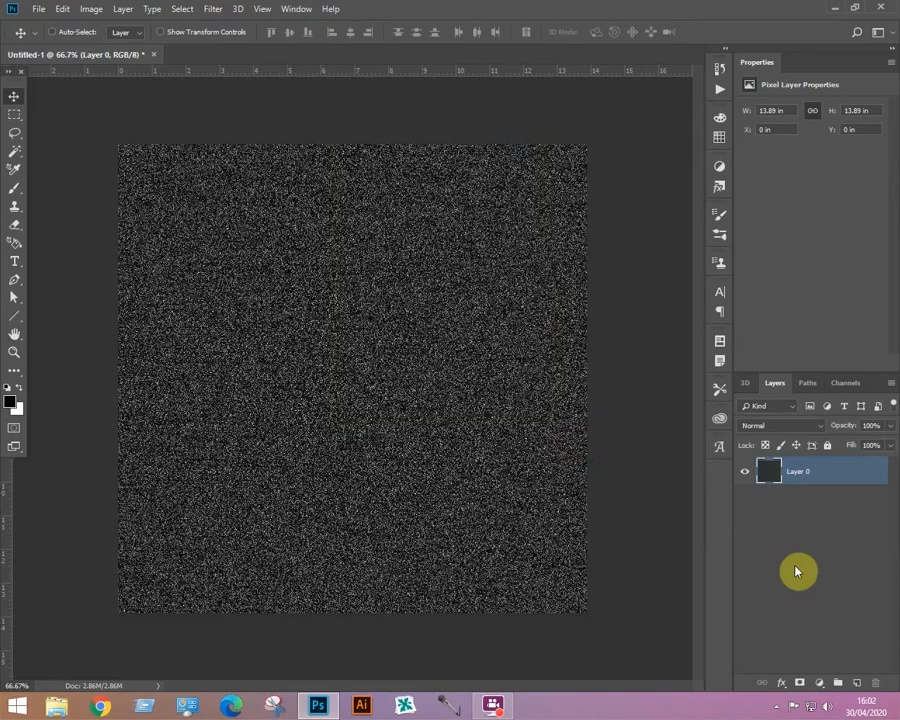
Create a new layer and make a circular selection about 10.1 in across over the noise background.
click(856, 684)
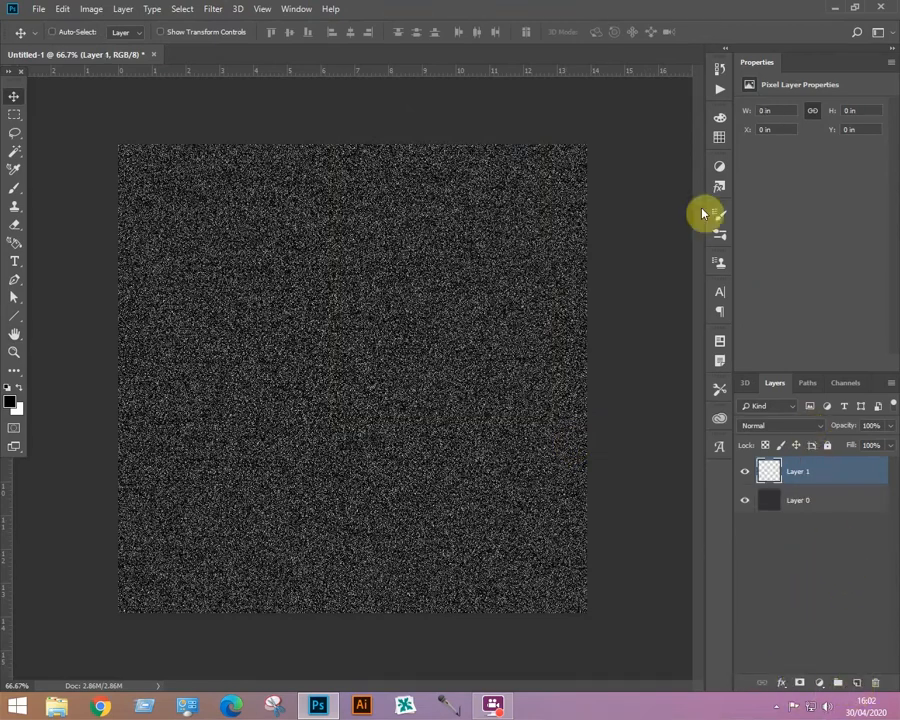
click(14, 114)
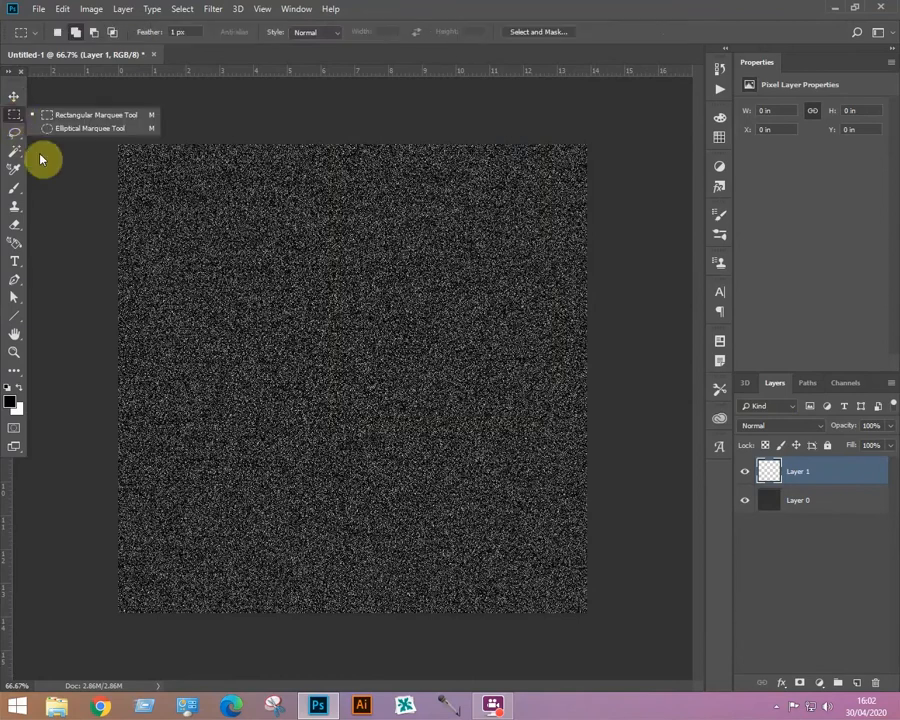
click(70, 130)
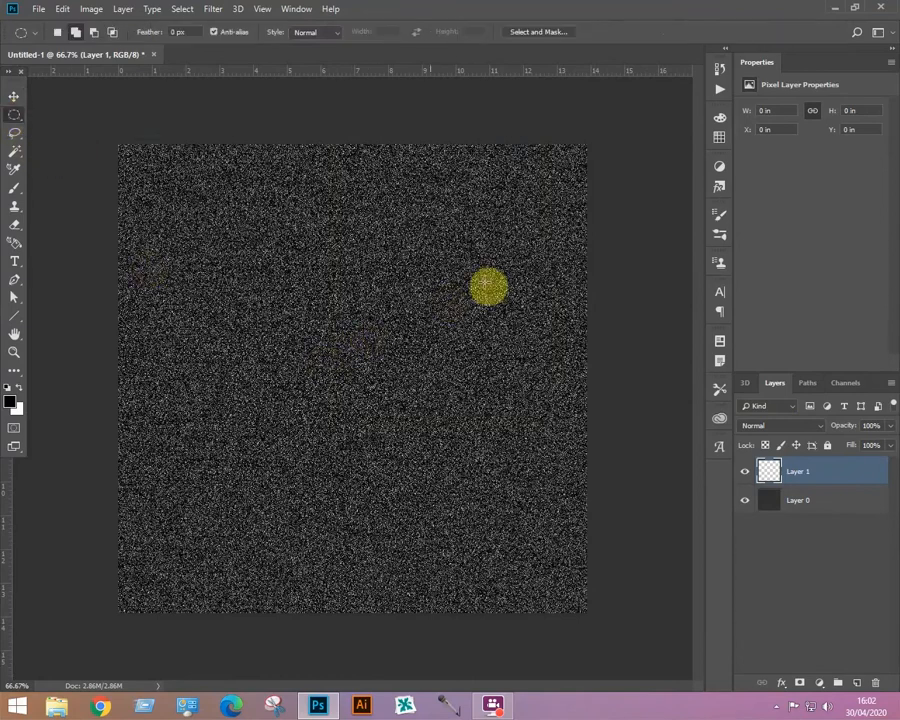
drag(229, 257, 568, 614)
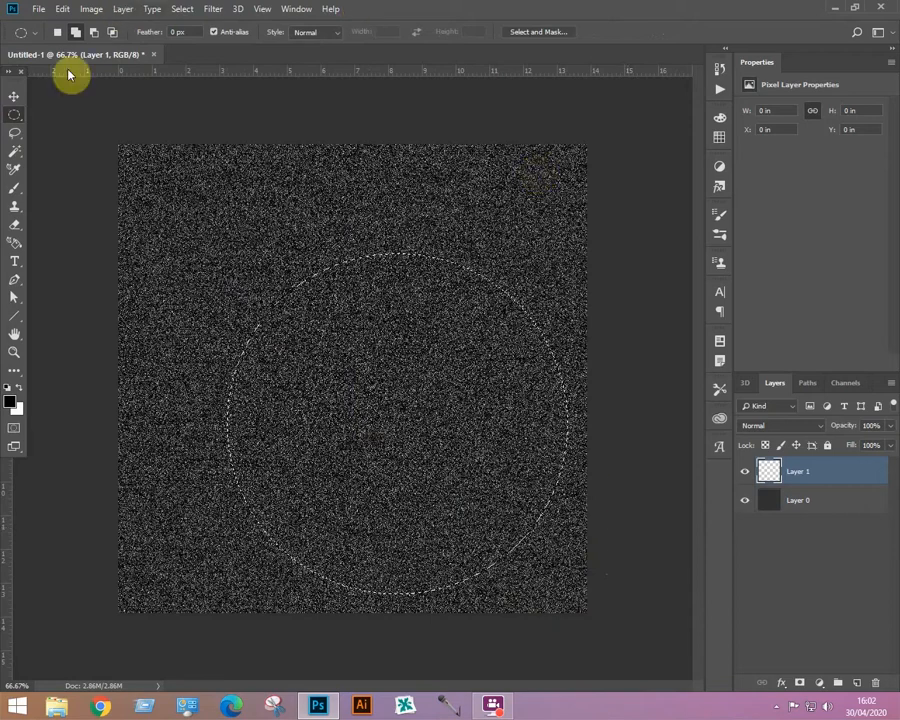
Stroke the circular selection with a 10 px bright red line placed inside, and deselect.
click(64, 10)
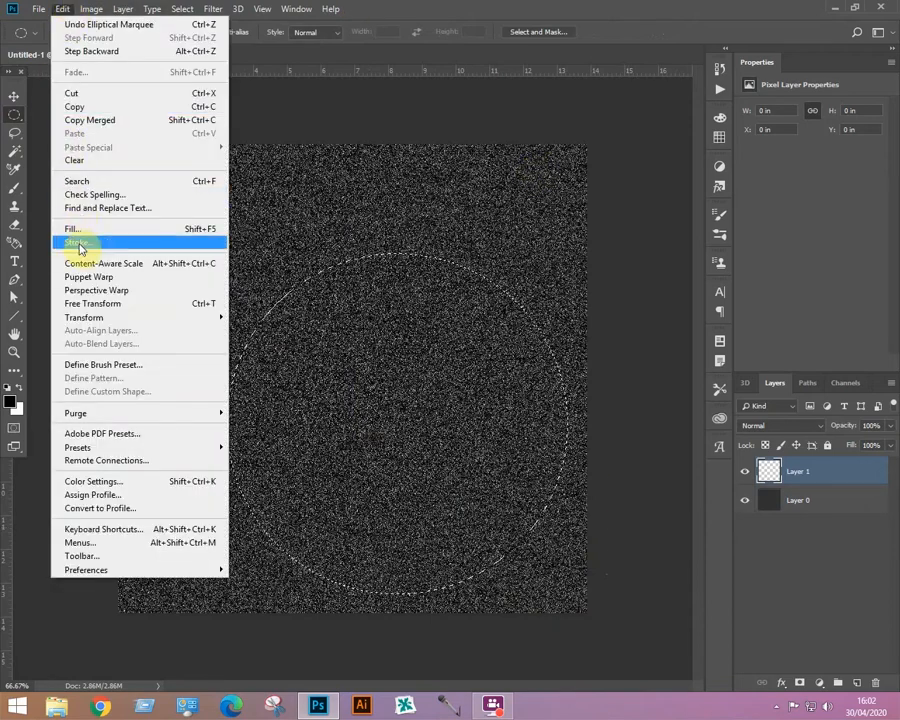
click(80, 247)
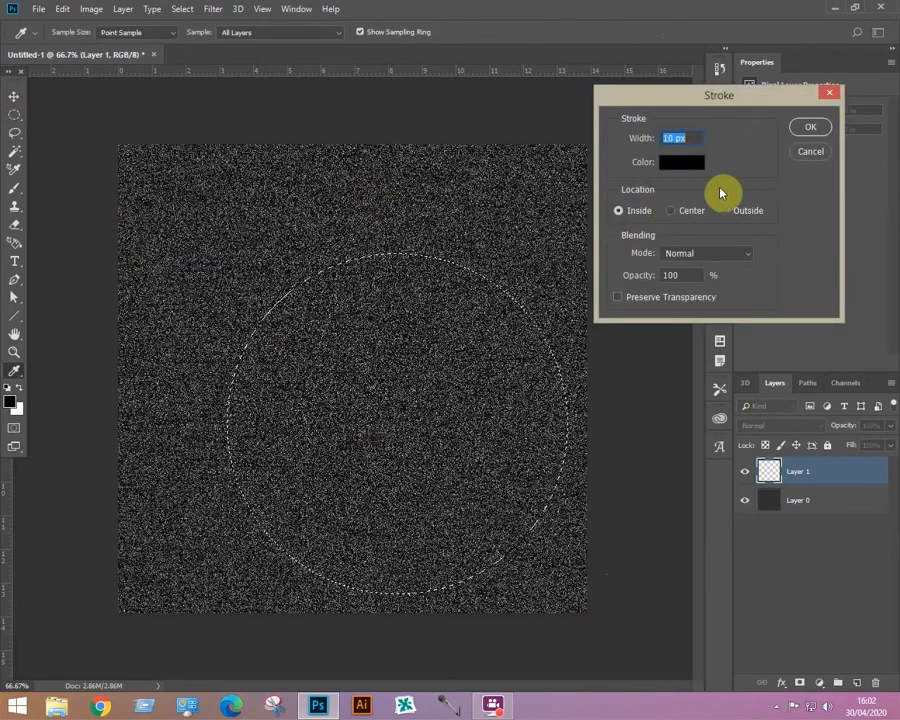
click(687, 162)
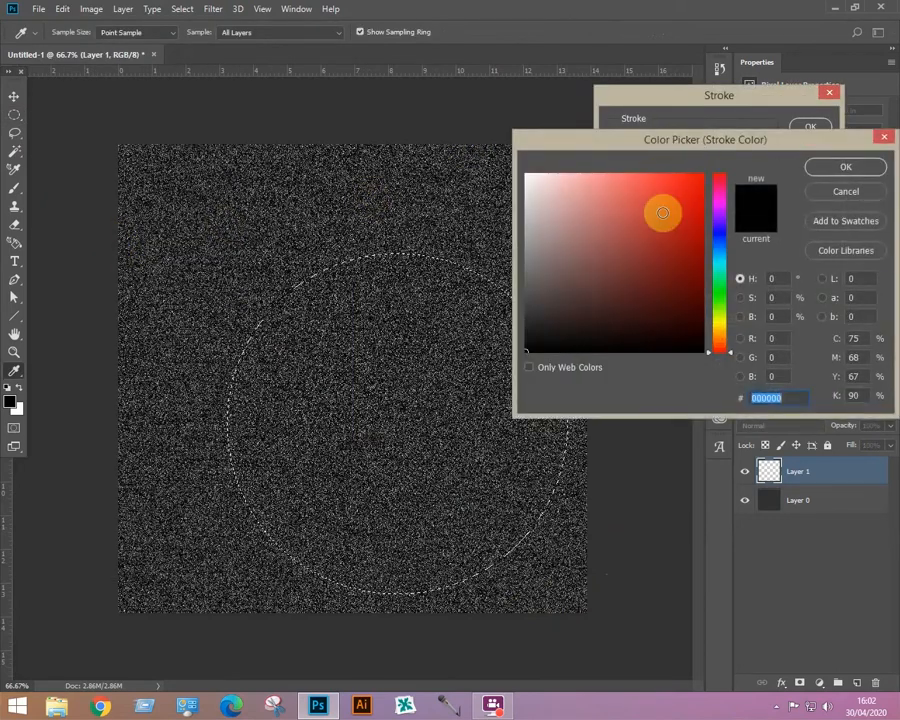
click(693, 181)
click(845, 167)
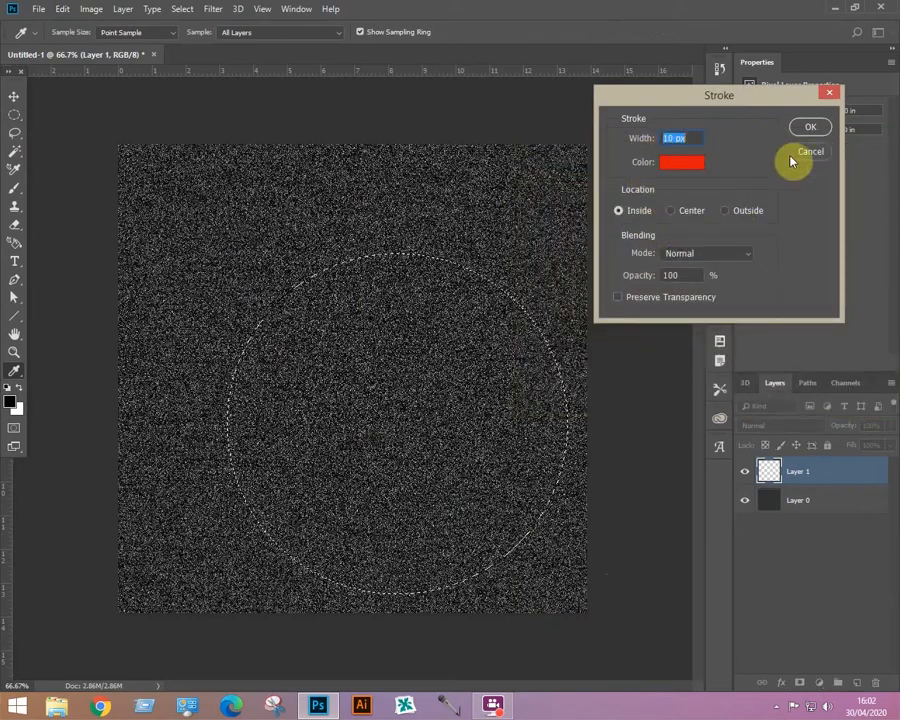
click(812, 128)
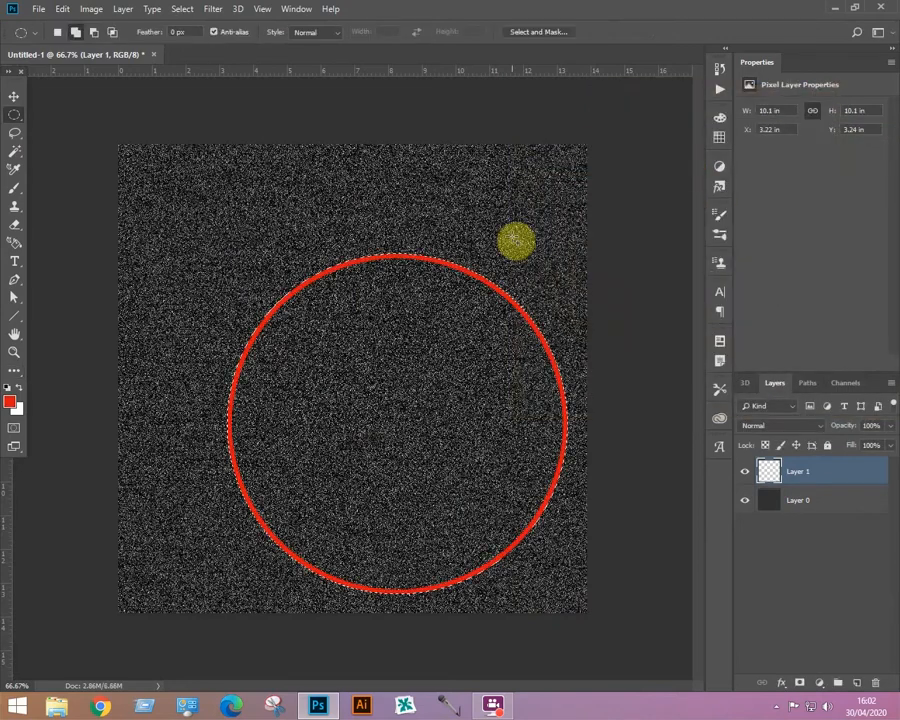
key(ctrl+d)
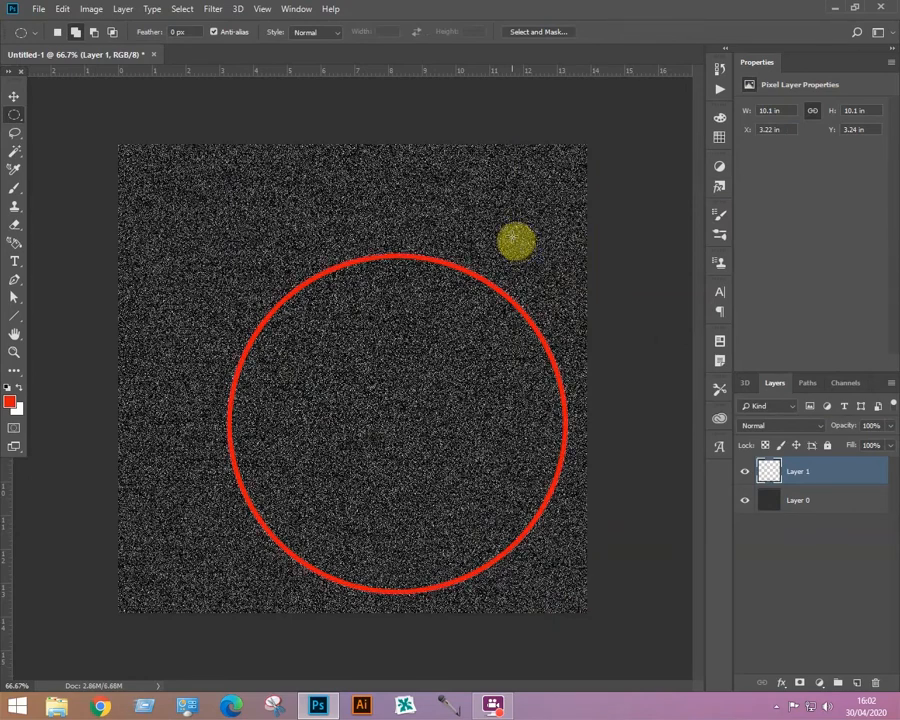
Center the red ring horizontally and vertically on the whole canvas, and deselect.
key(ctrl+a)
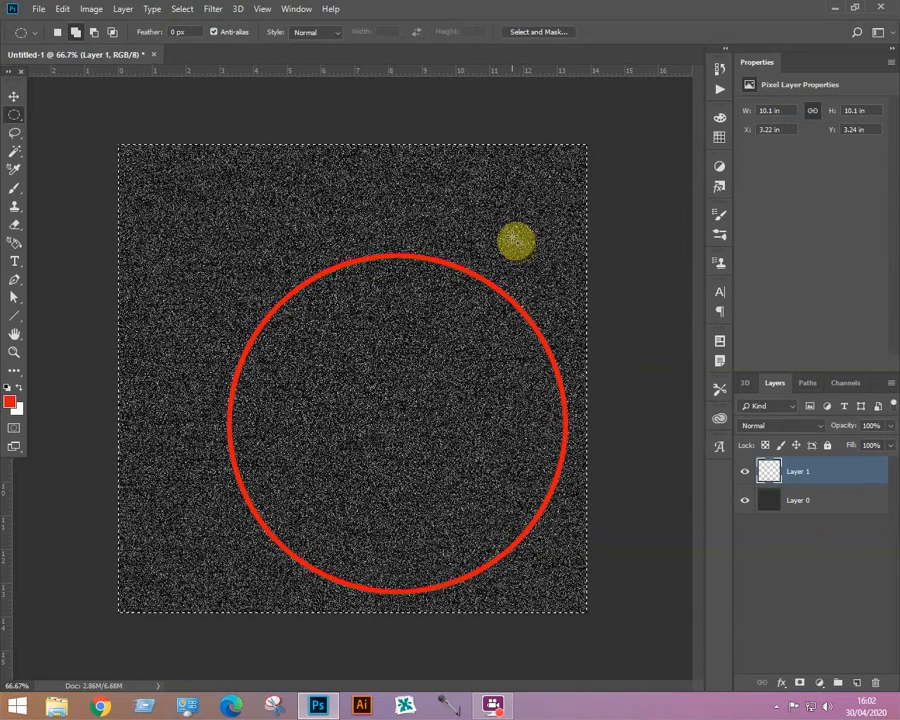
click(14, 96)
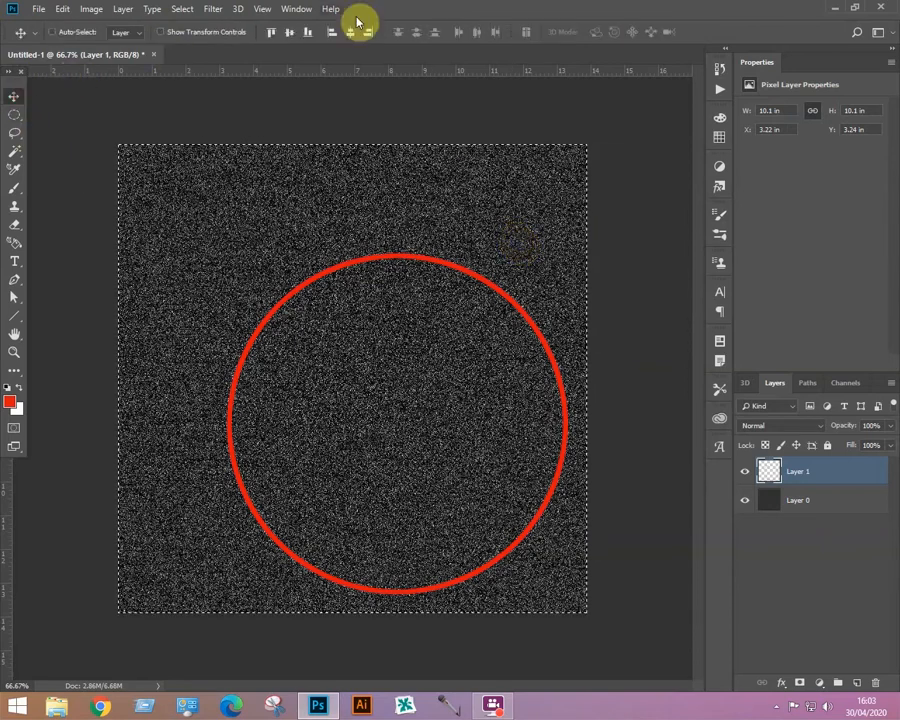
click(350, 32)
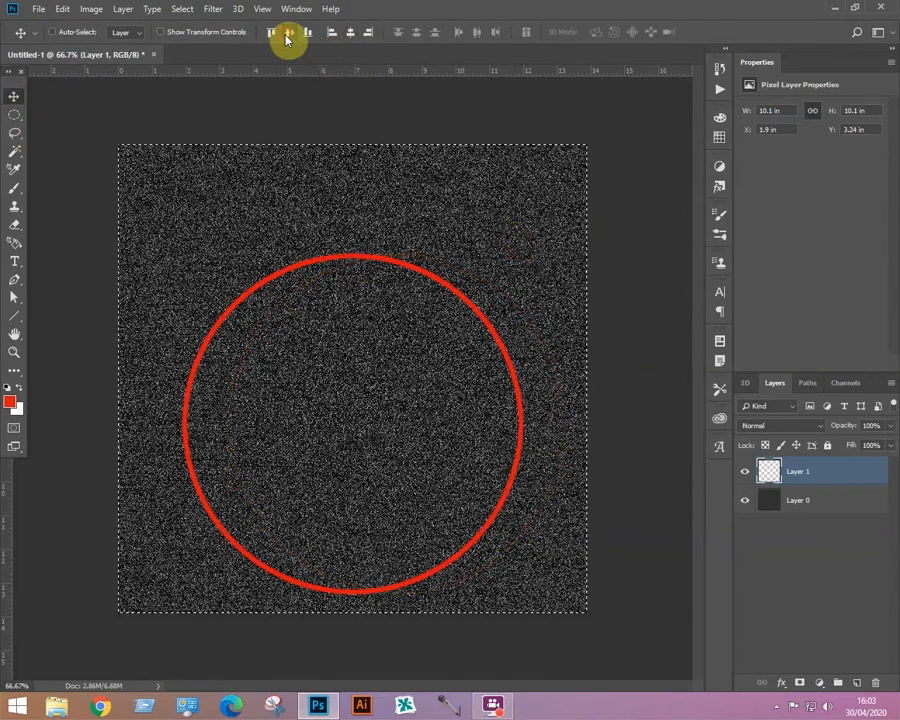
click(289, 33)
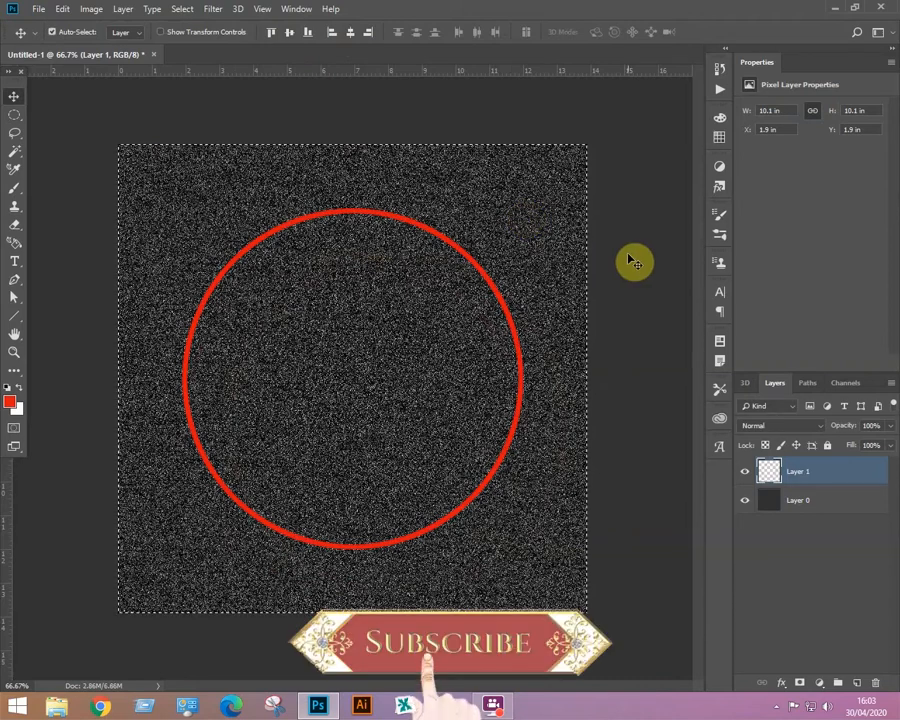
key(ctrl+d)
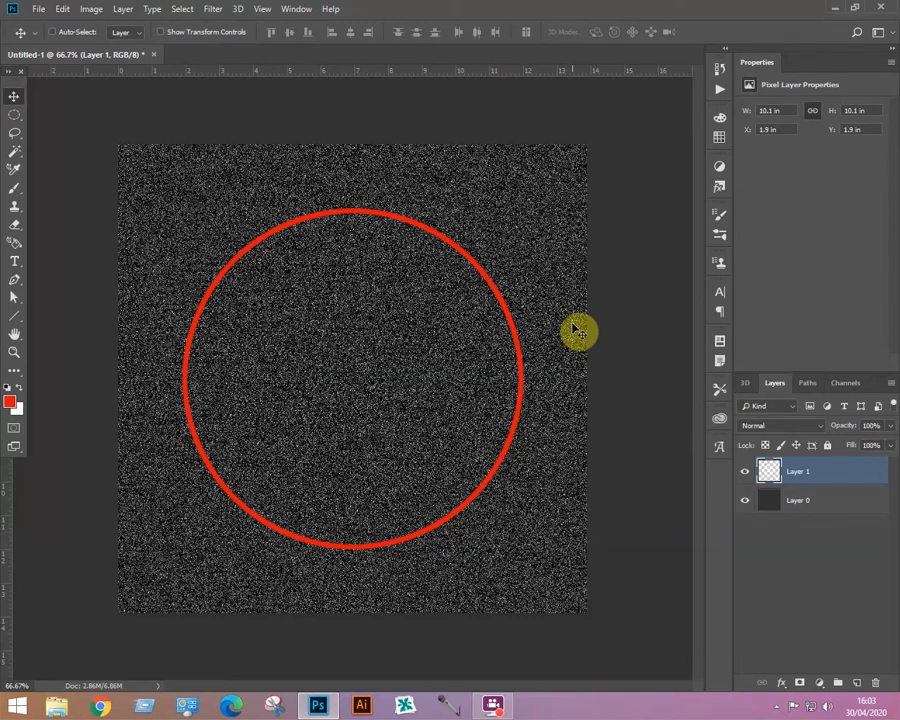
Duplicate the ring layer fifteen times, shifting each copy slightly downward to thicken the ring's upper and lower arcs.
key(ctrl+j)
key(ctrl+j)
key(ctrl+j)
key(ctrl+j)
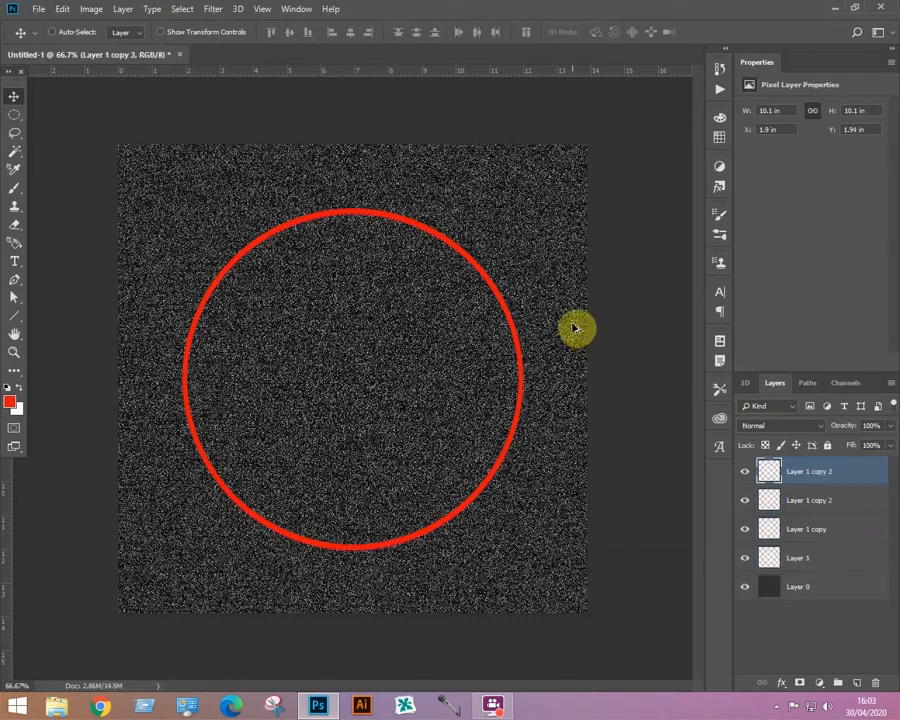
key(ctrl+j)
key(ctrl+j)
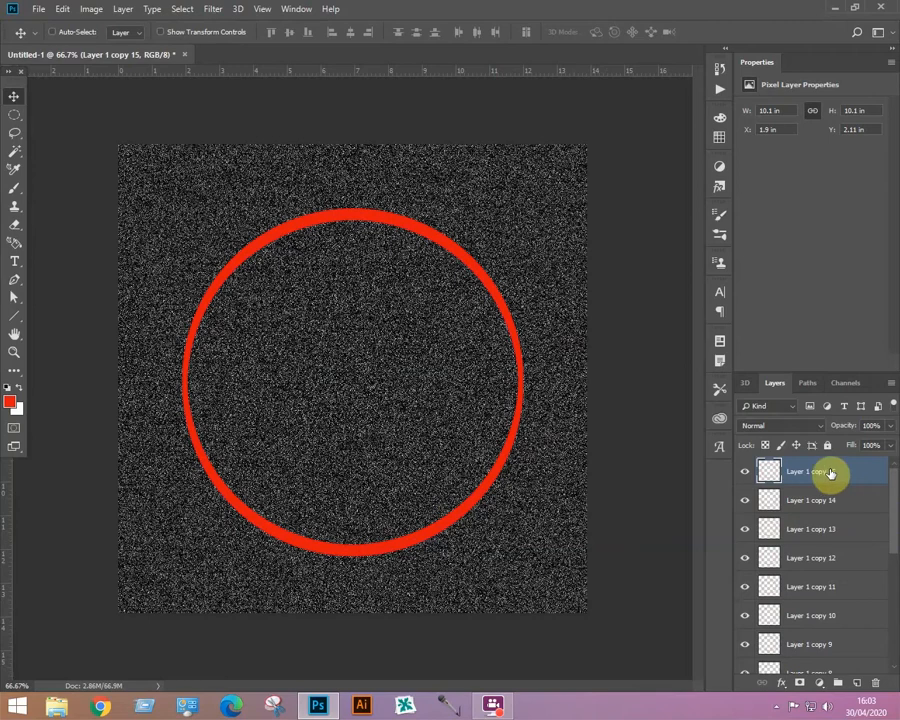
Merge Layer 1 and all its copies into a single ring layer, leaving out the noise layer.
drag(891, 506, 893, 628)
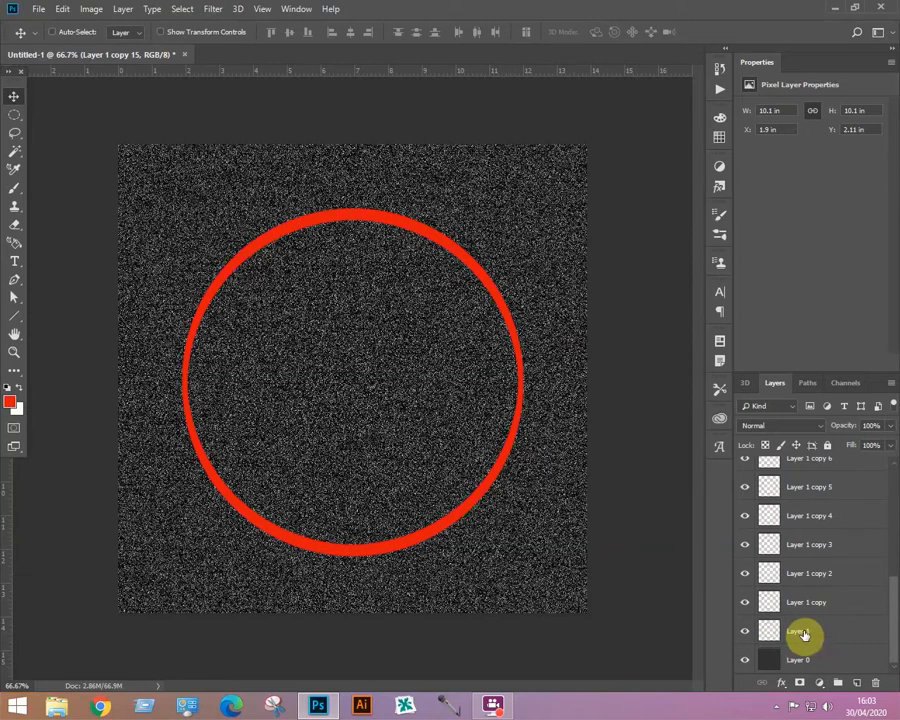
shift+click(804, 634)
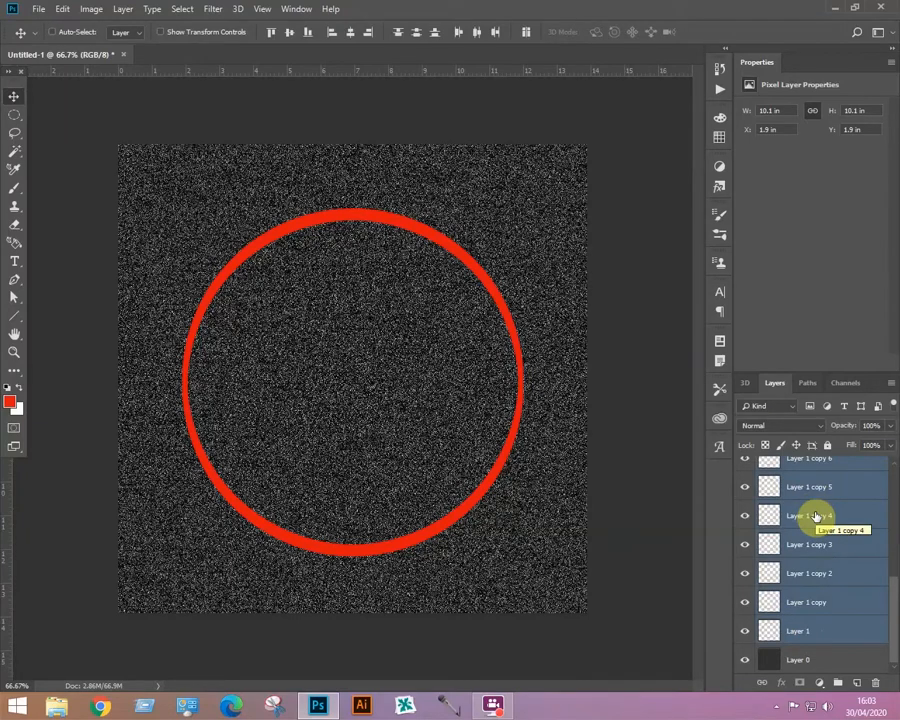
key(ctrl+e)
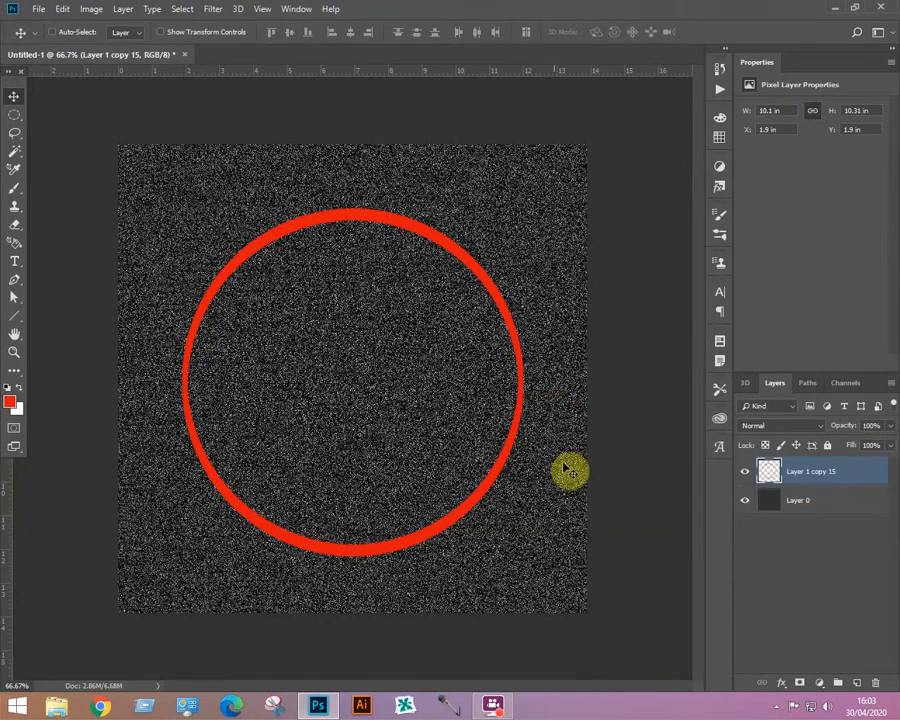
Center the merged ring vertically on the canvas and clear the selection.
key(ctrl+a)
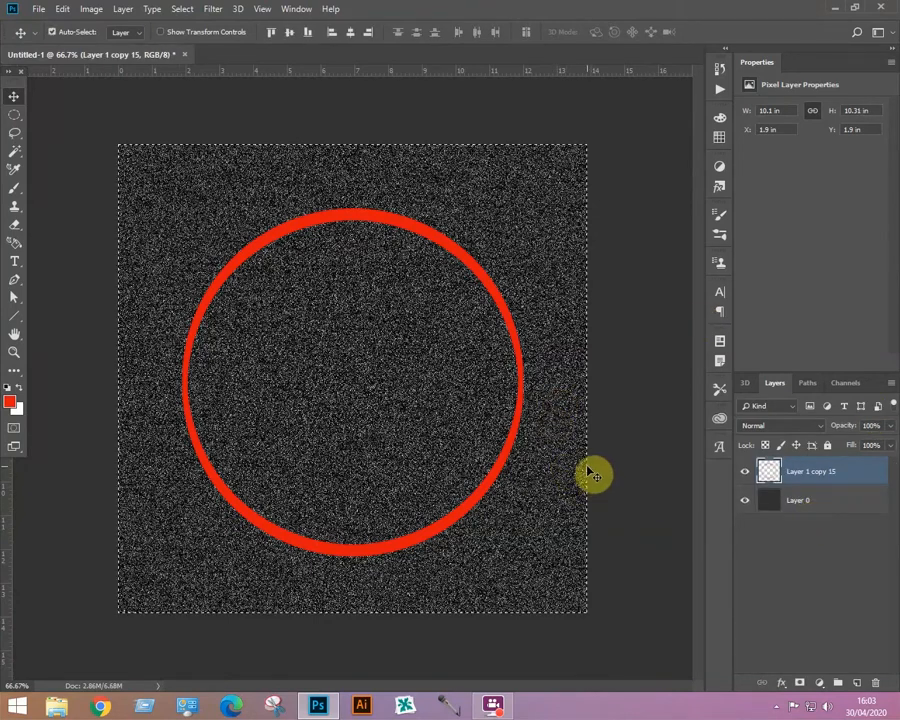
click(289, 33)
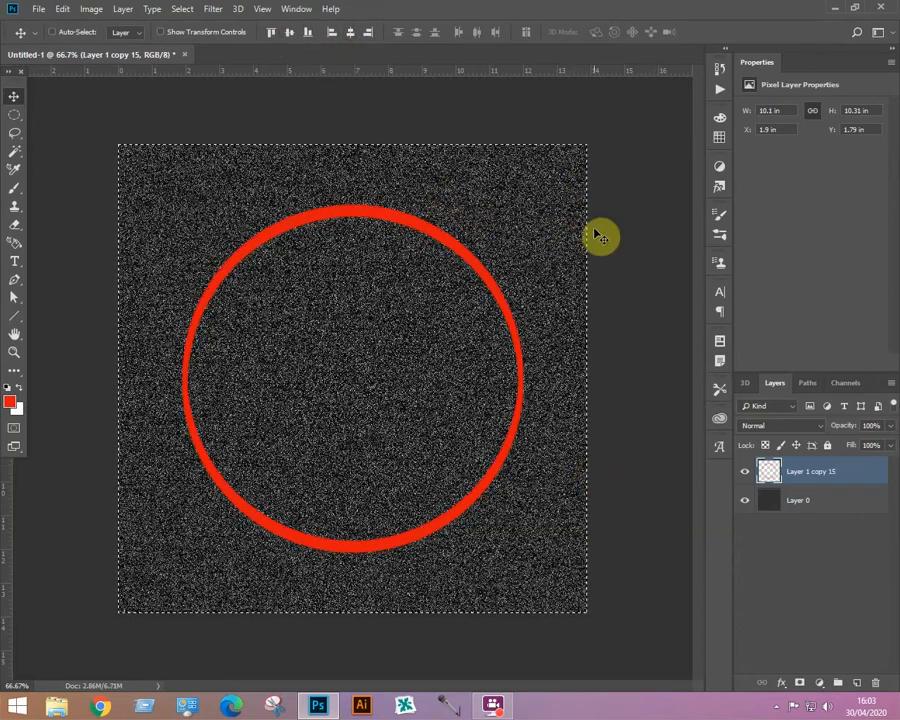
key(ctrl+d)
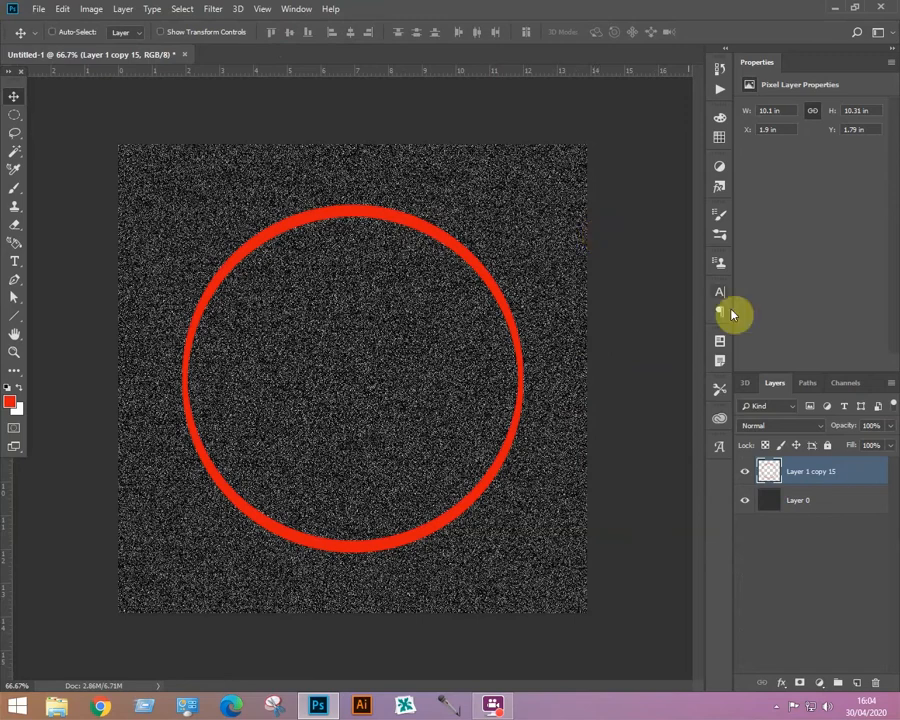
Apply a Gradient Overlay to the merged ring using the Blue, Red, Yellow preset.
double_click(775, 472)
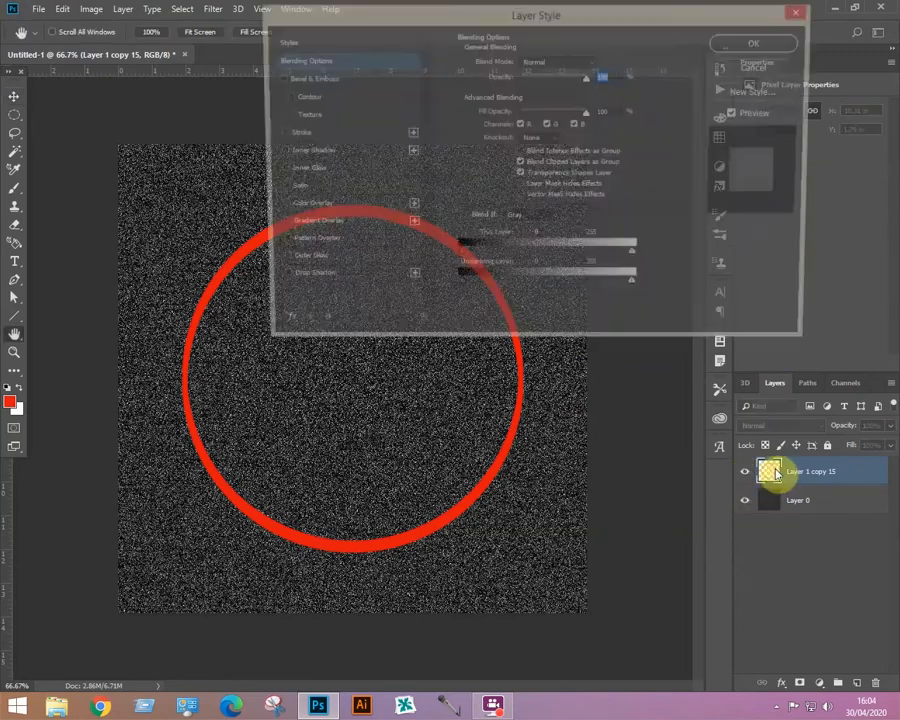
click(283, 228)
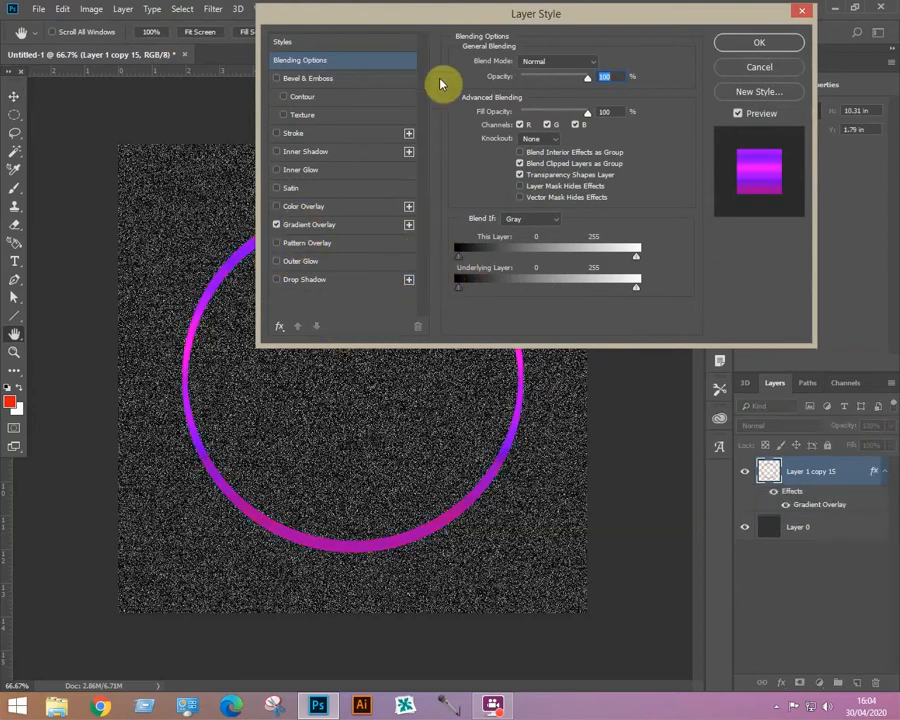
click(315, 225)
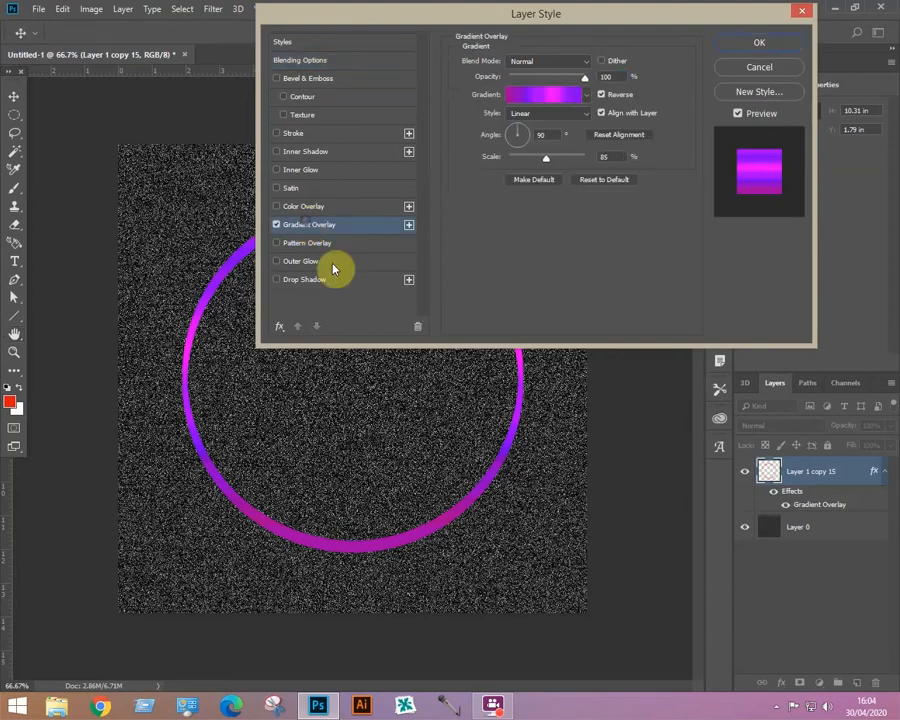
click(558, 98)
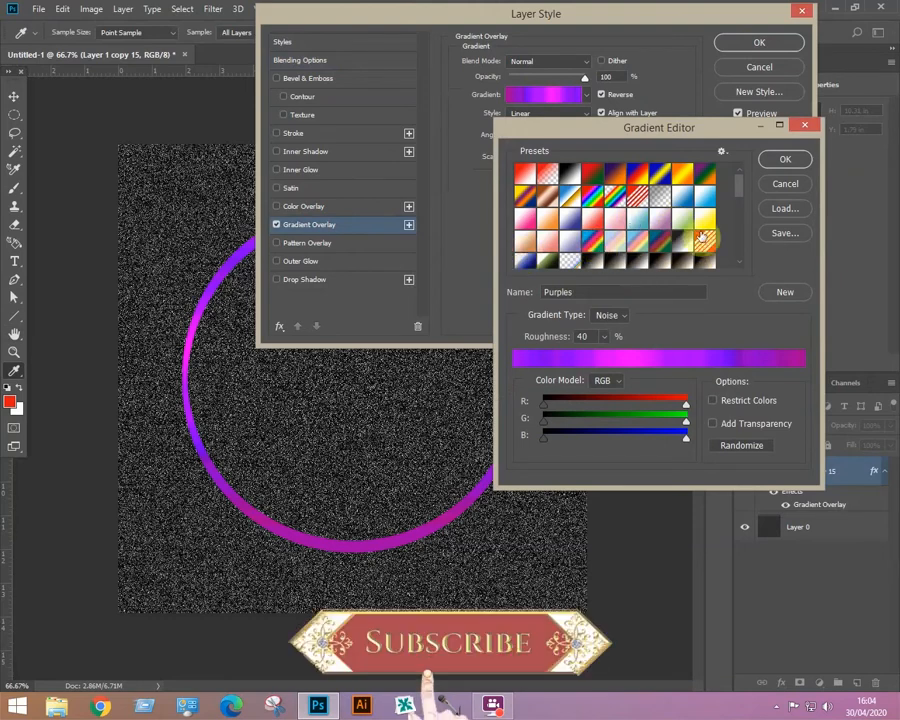
click(647, 197)
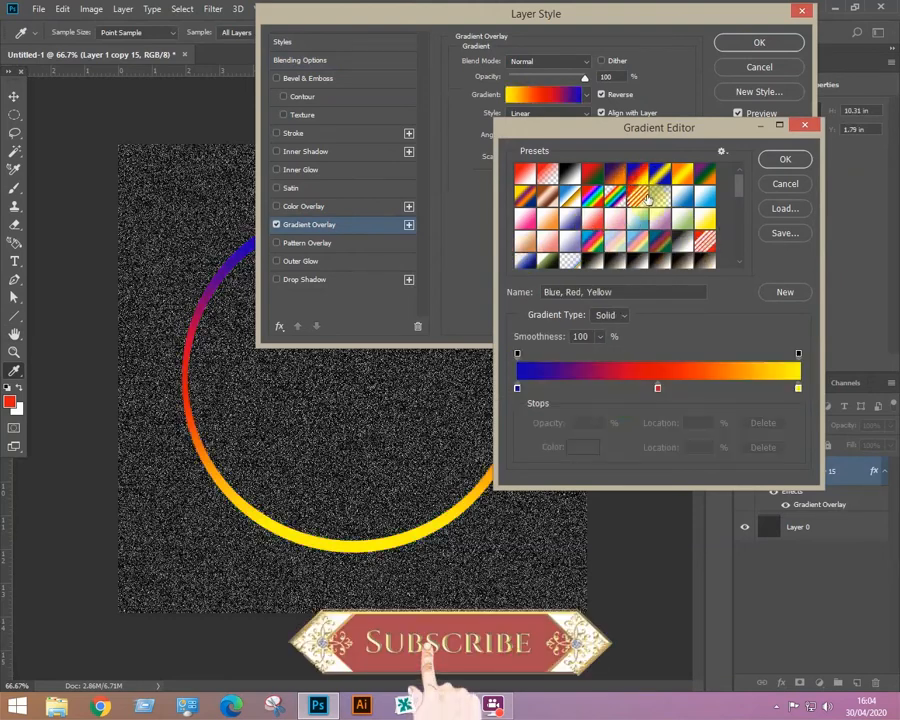
click(786, 158)
click(753, 44)
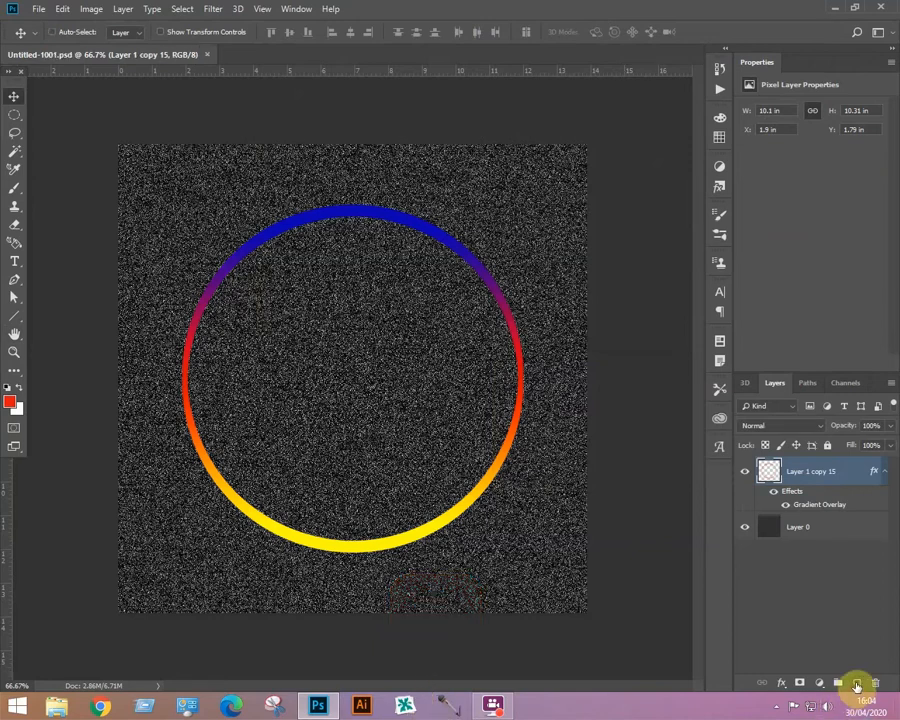
Add a new layer and draw a vertical line about 1001 px long spanning the canvas height near the ring's center.
click(856, 686)
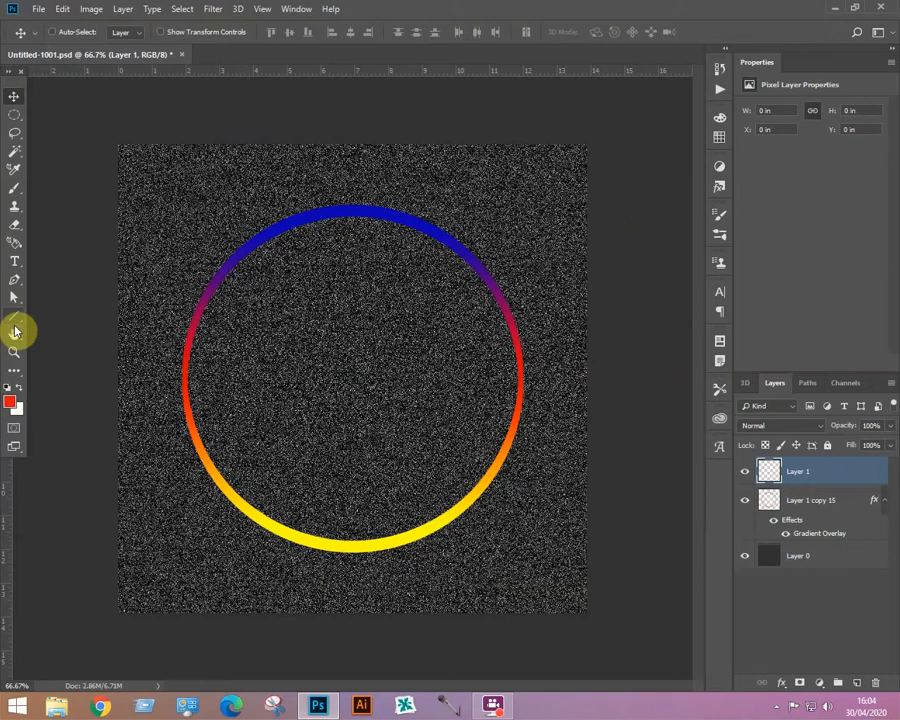
right_click(15, 322)
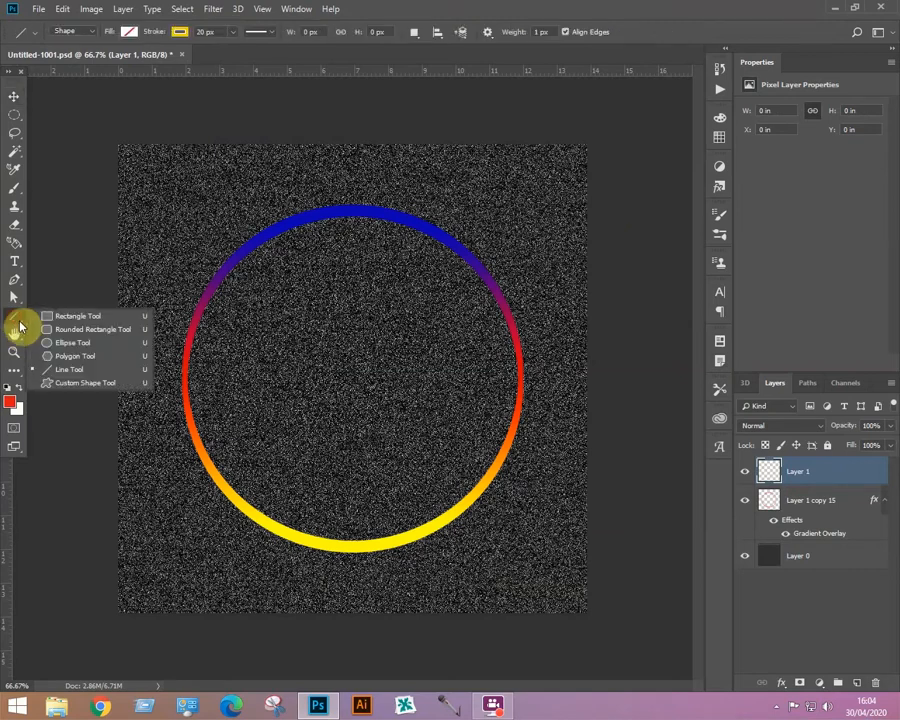
click(75, 375)
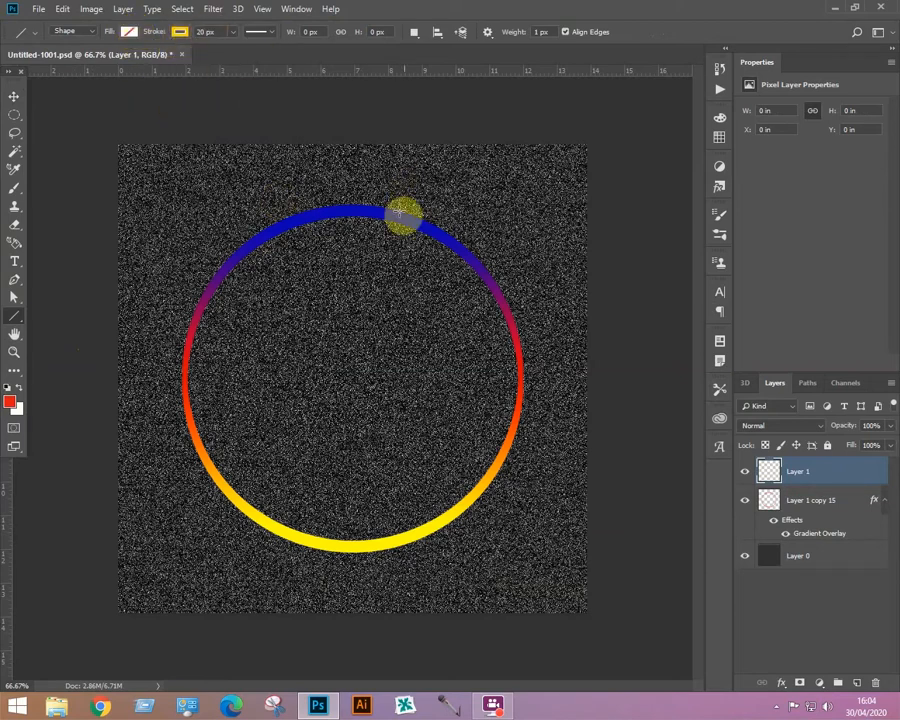
drag(346, 147, 336, 617)
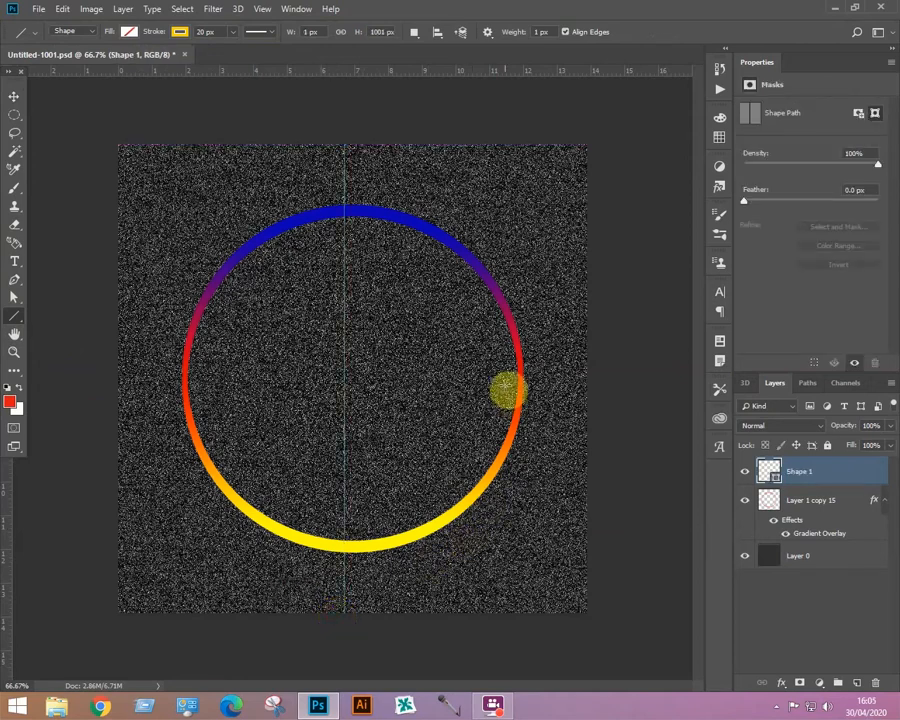
Widen the vertical line to 1900% of its original width with Free Transform.
key(ctrl+t)
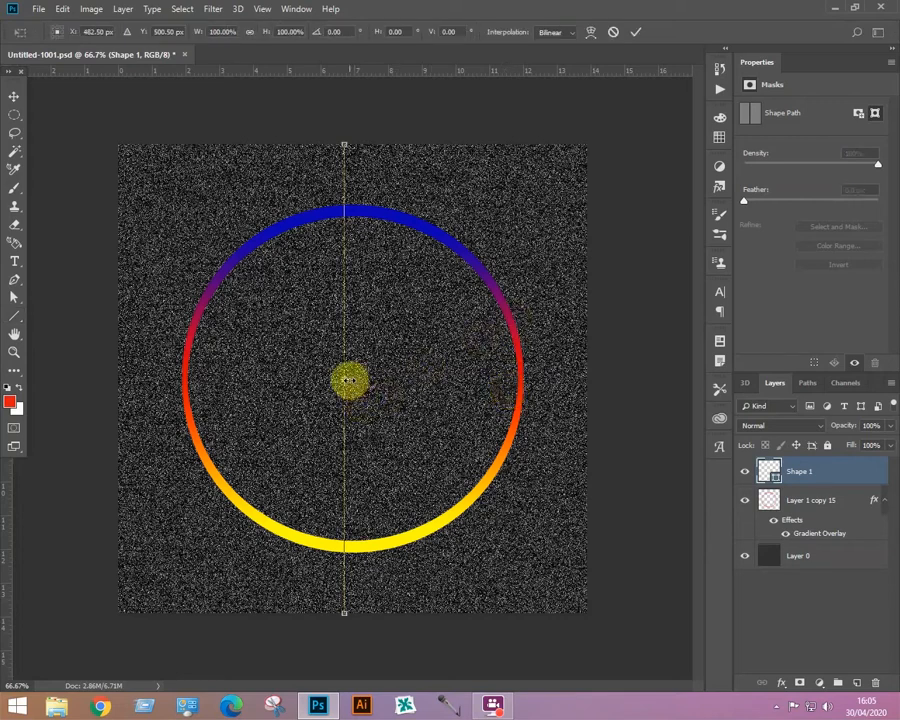
drag(348, 380, 354, 380)
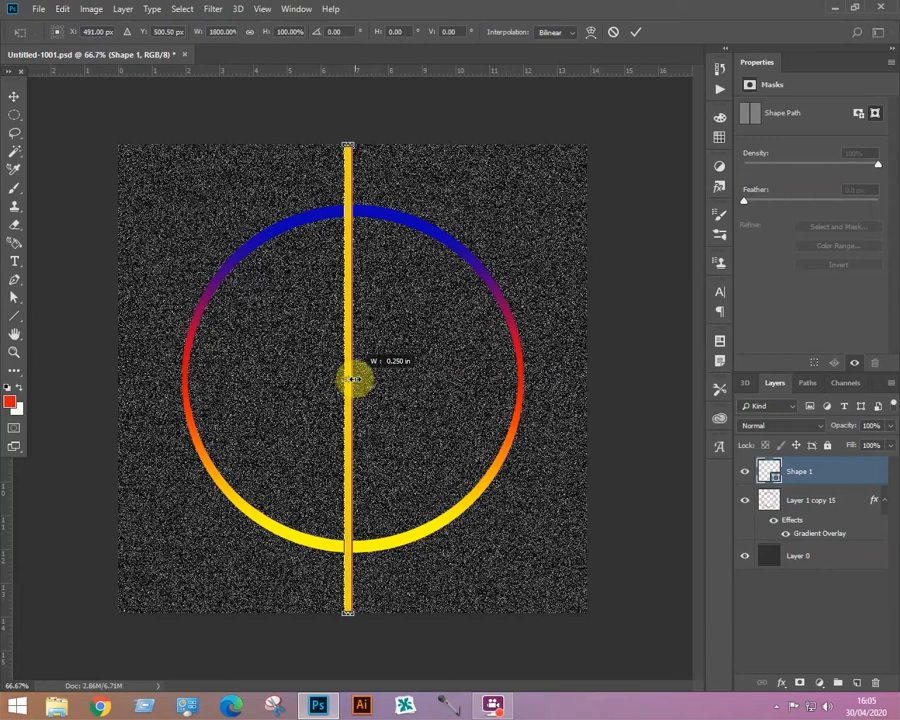
drag(355, 379, 362, 379)
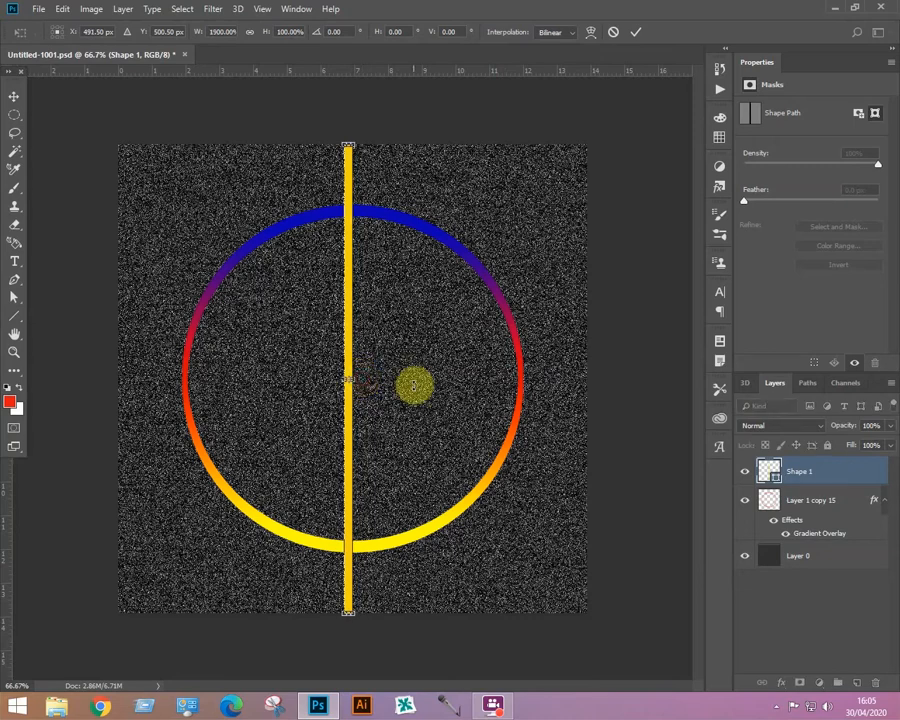
key(Return)
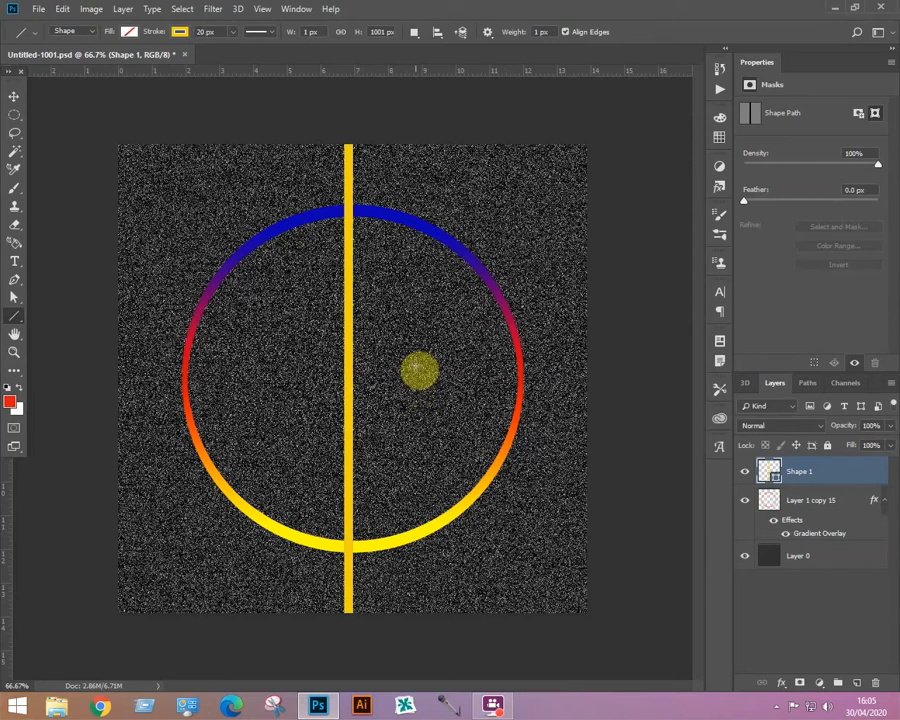
Center the vertical line horizontally on the canvas and clear the selection.
key(ctrl+a)
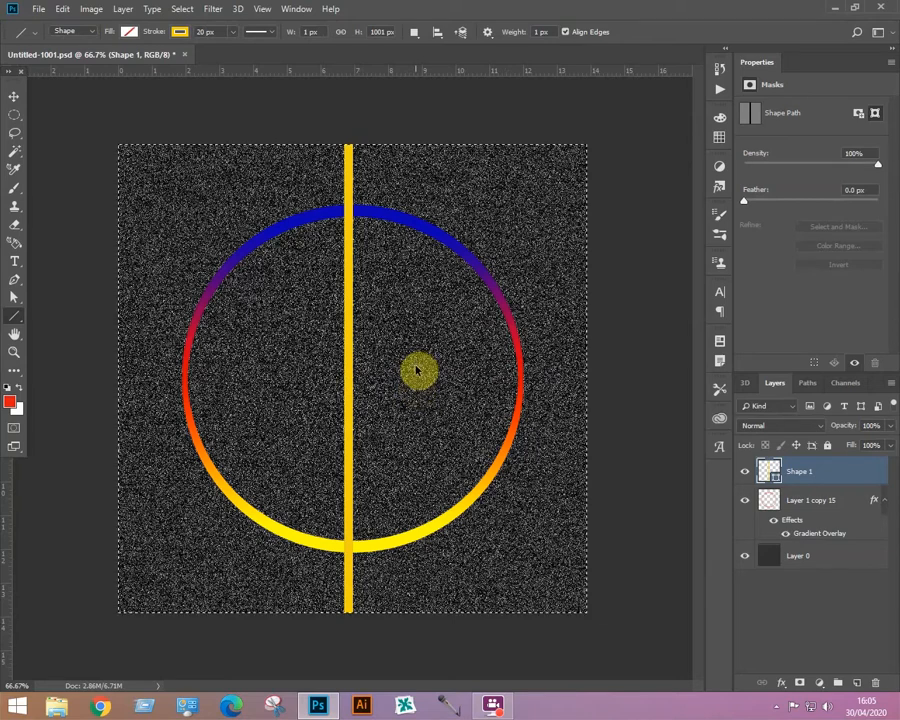
click(14, 96)
click(350, 32)
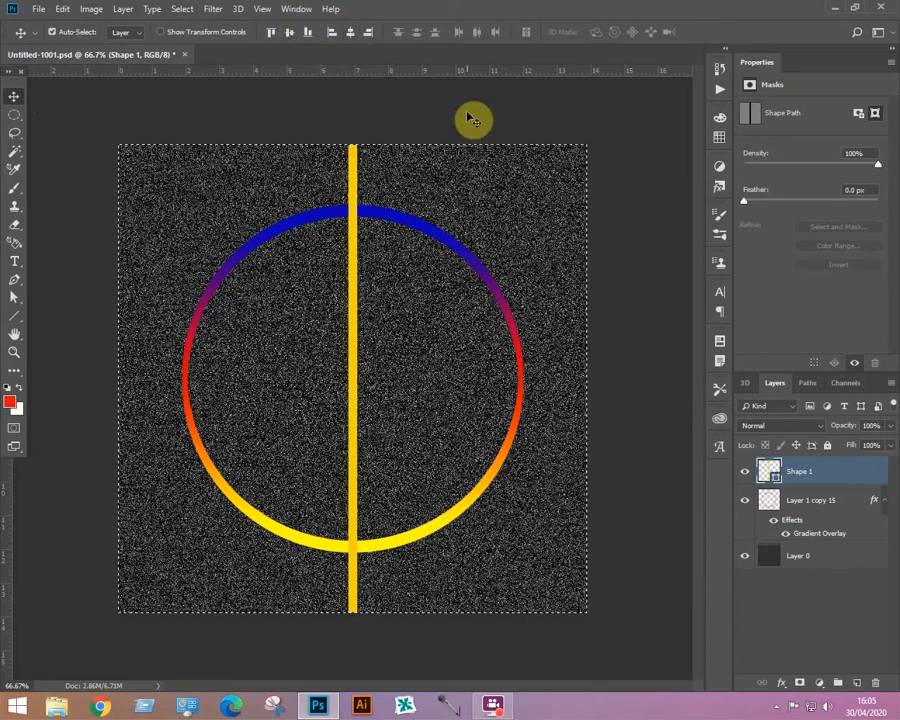
key(ctrl+d)
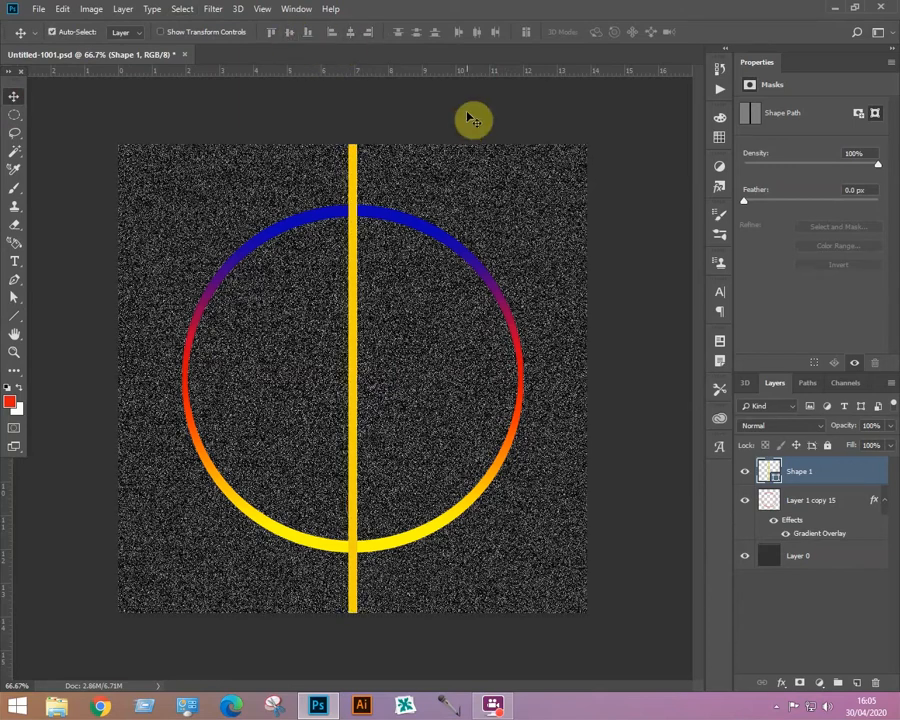
Rotate the vertical line by 45 degrees with Free Transform.
key(ctrl+t)
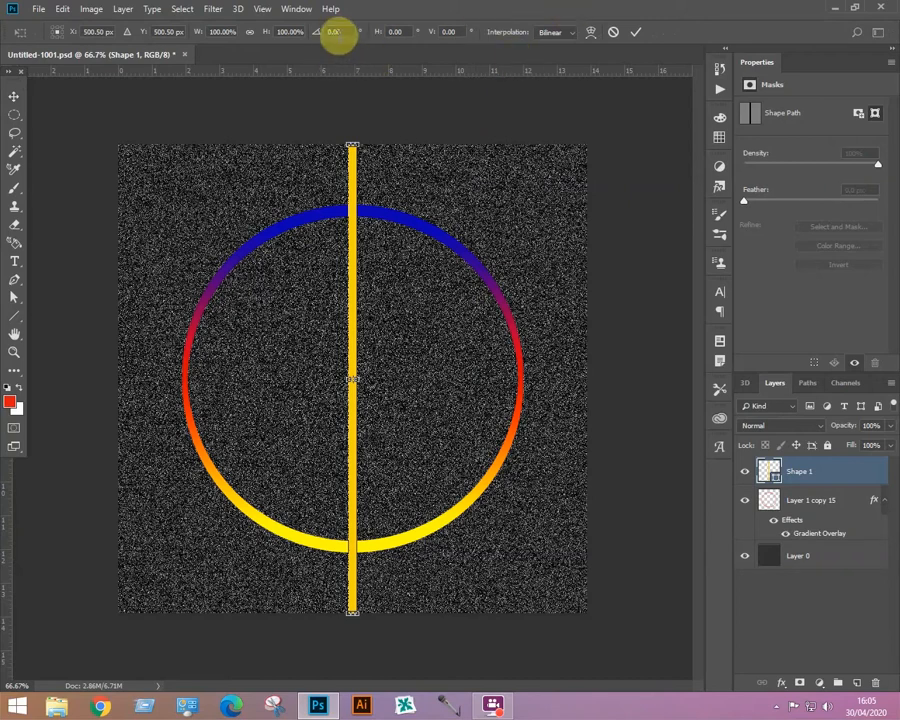
click(334, 31)
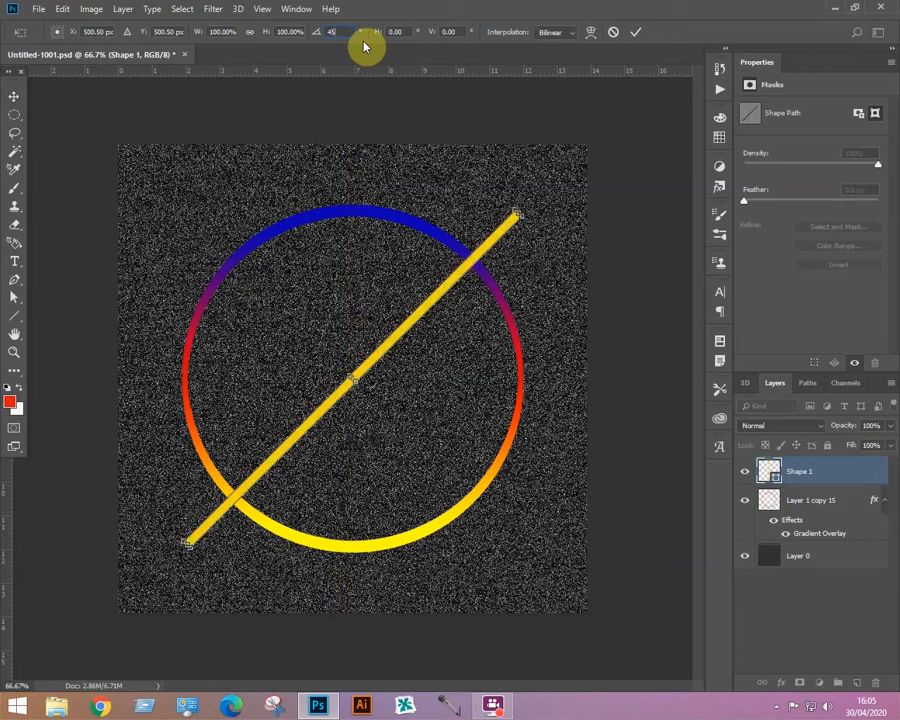
key(Return)
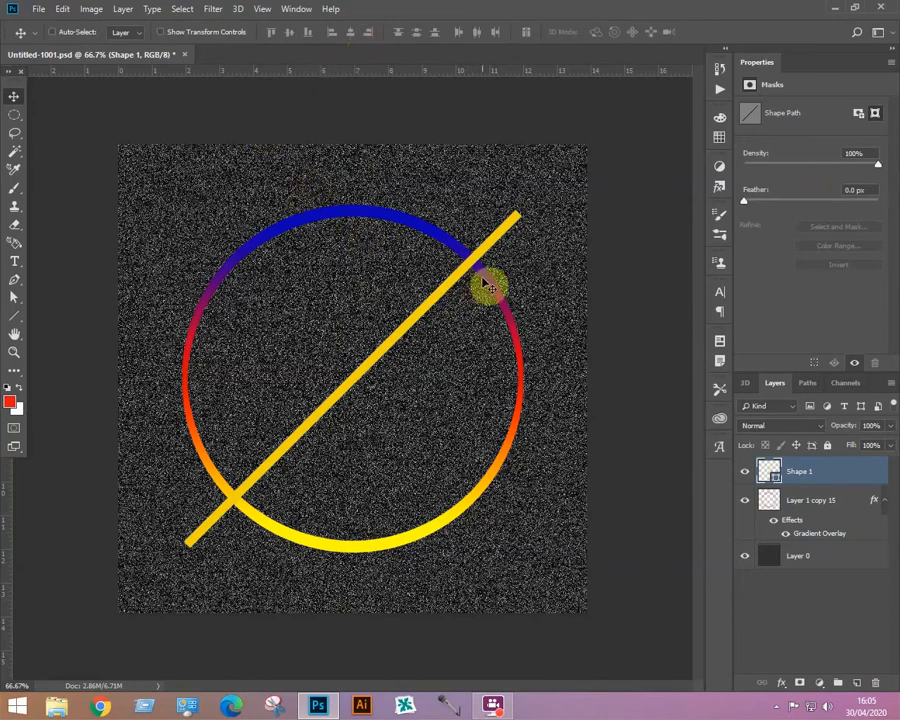
Move the diagonal line into the canvas's lower-right corner and place a parallel copy across the upper-left part of the ring.
drag(368, 370, 426, 437)
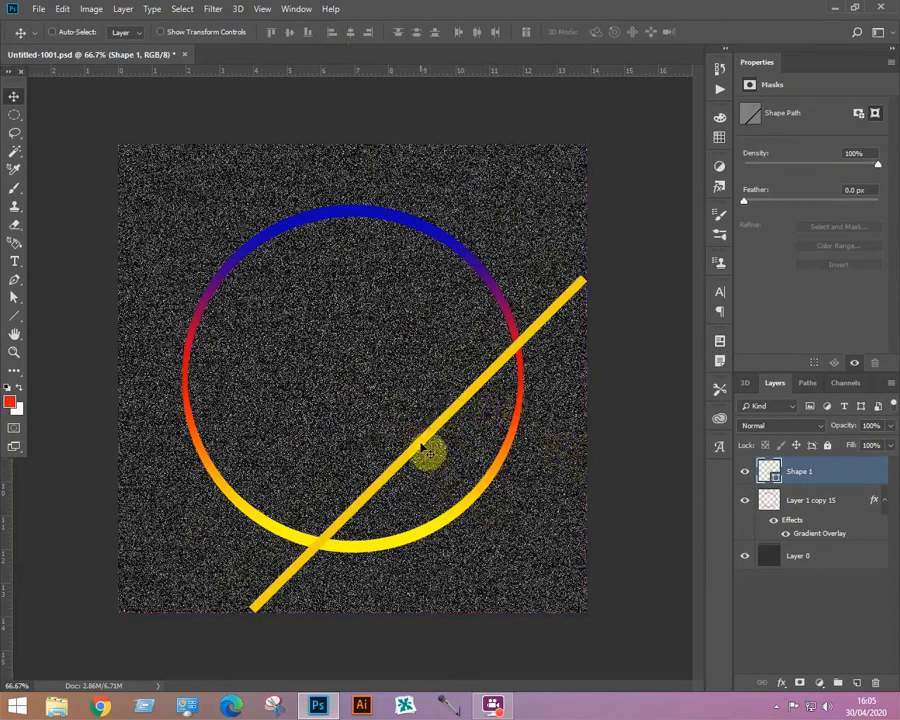
drag(423, 449, 290, 298)
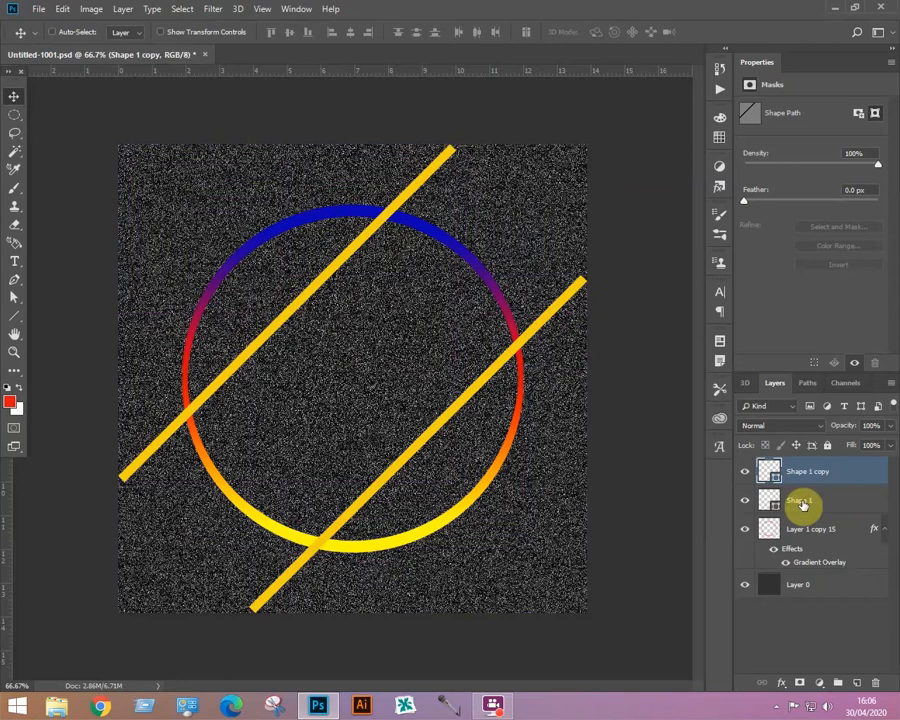
Merge the two diagonal line layers into one and rasterize the merged layer.
shift+click(800, 501)
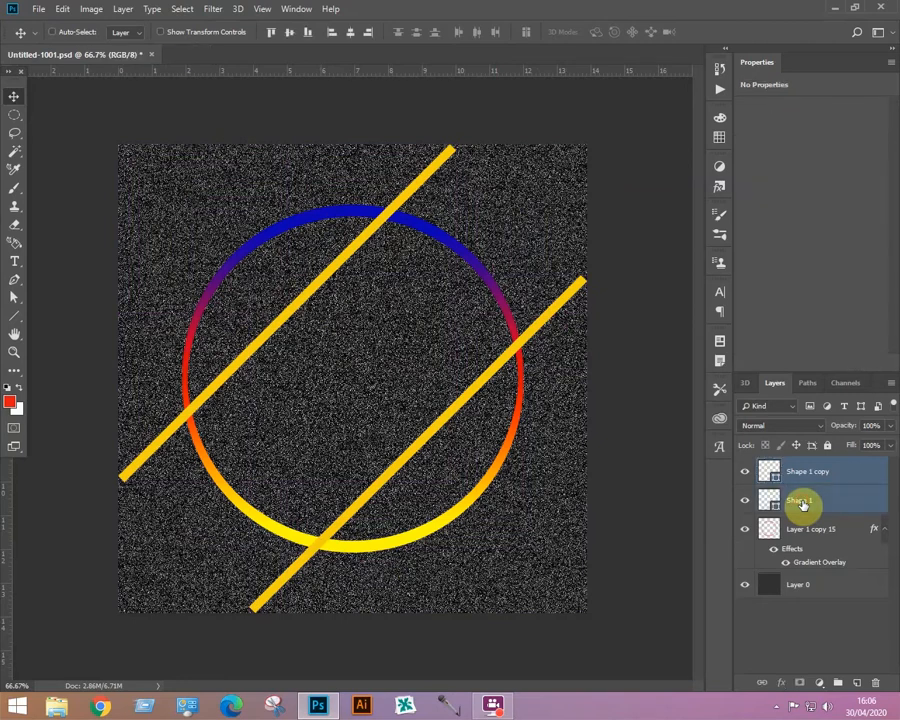
key(ctrl+e)
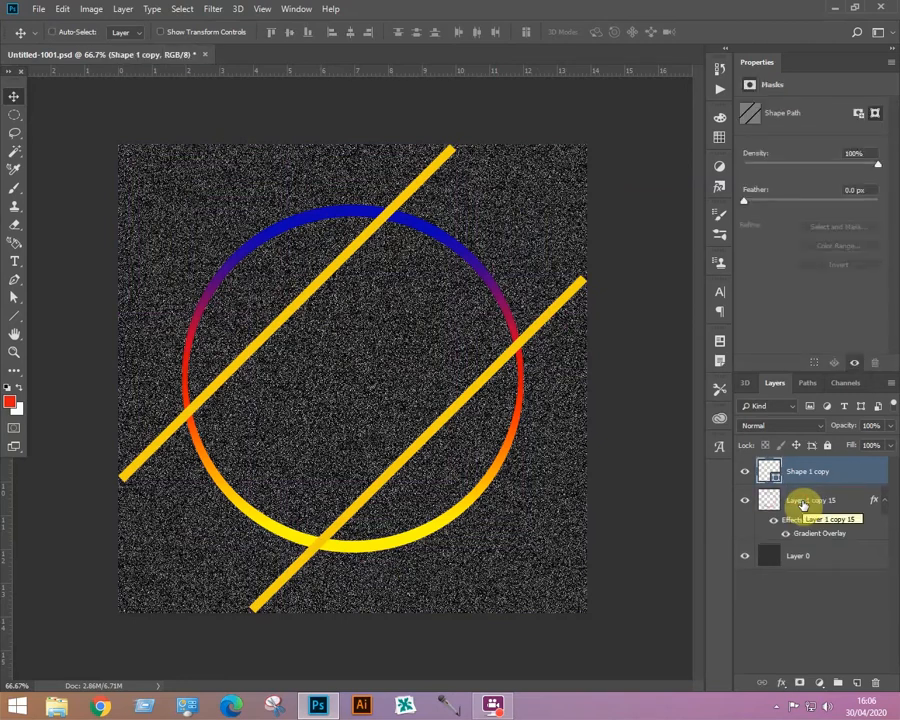
right_click(803, 476)
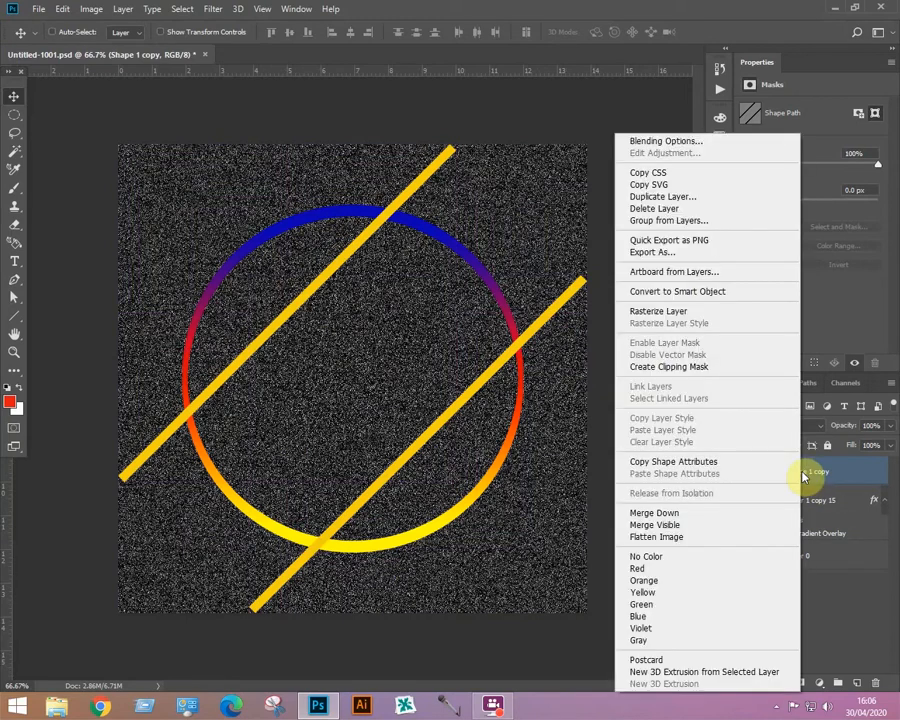
click(636, 311)
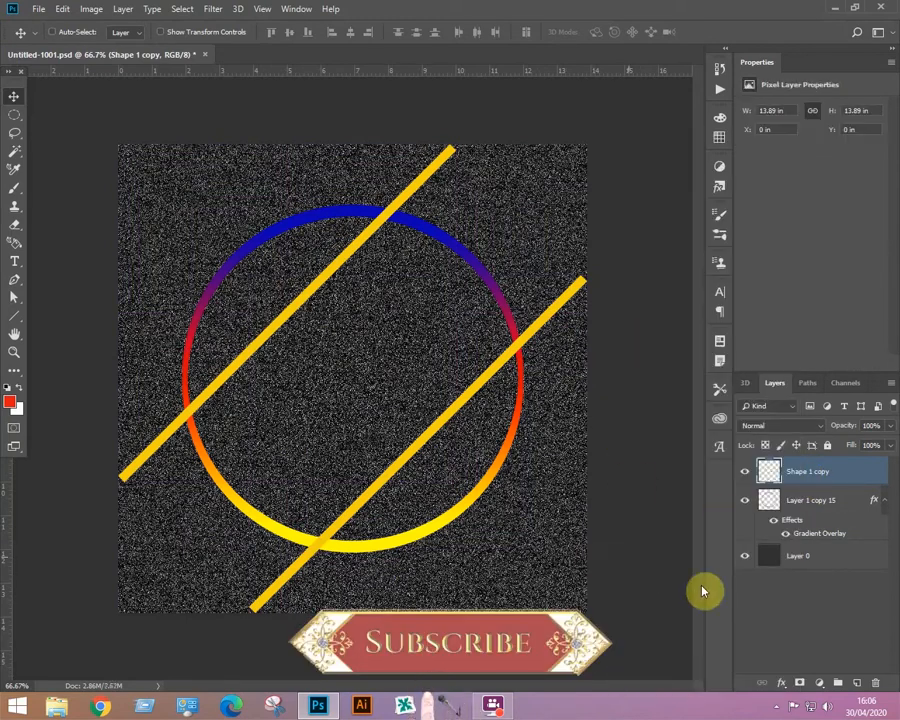
Place the diagonal lines layer beneath the ring layer and enable a Gradient Overlay on it.
click(884, 500)
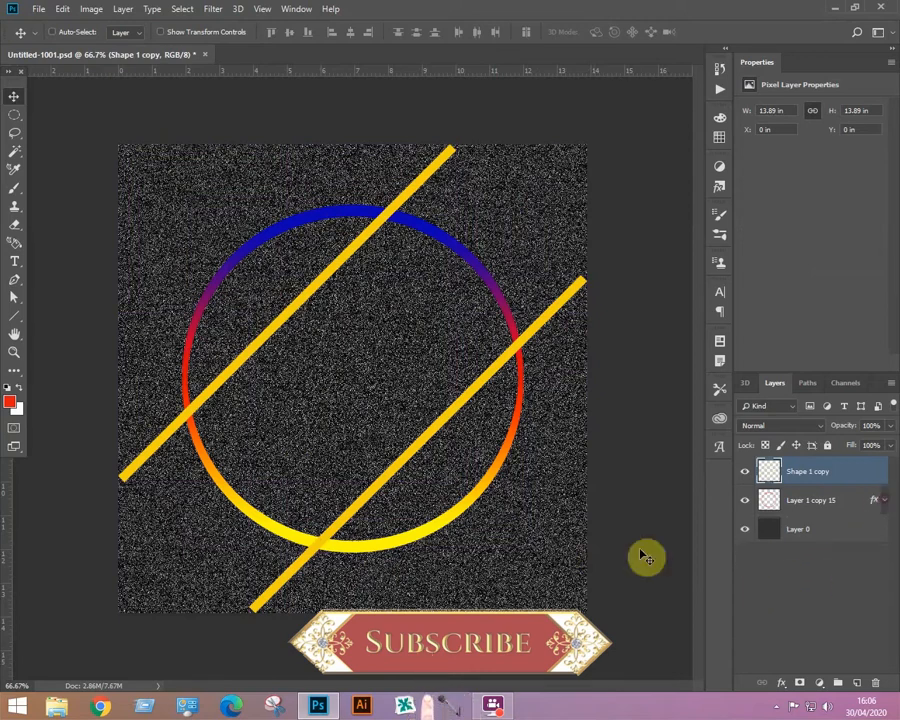
drag(796, 469, 800, 514)
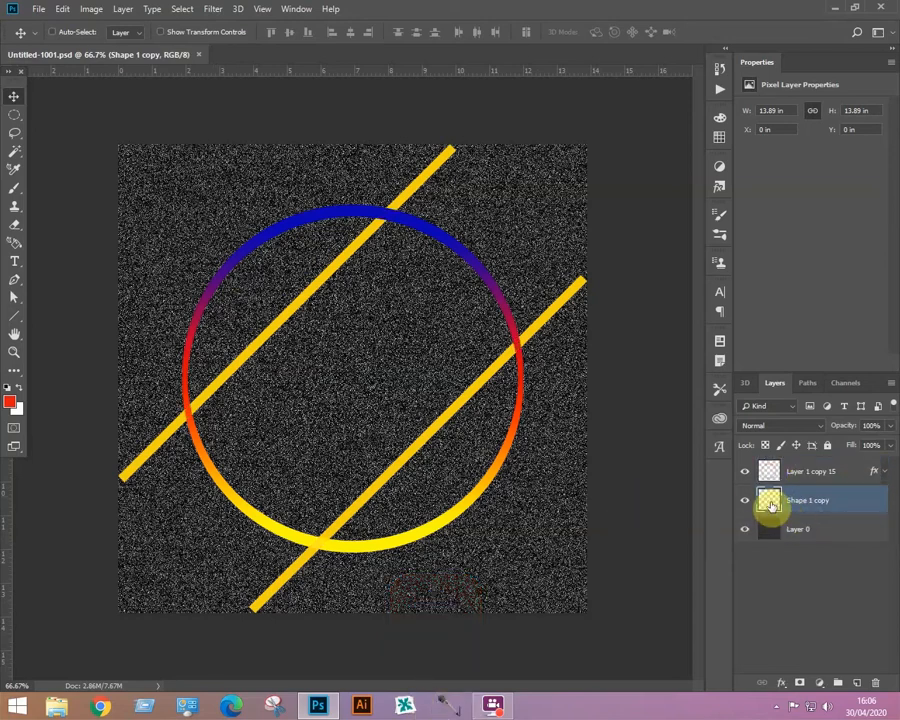
double_click(771, 503)
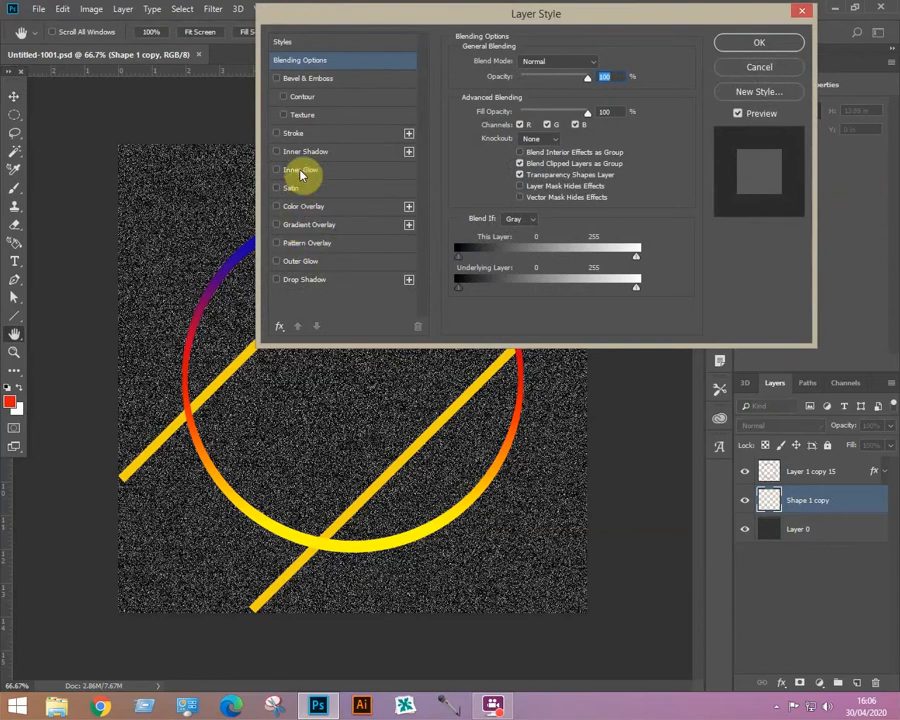
click(284, 229)
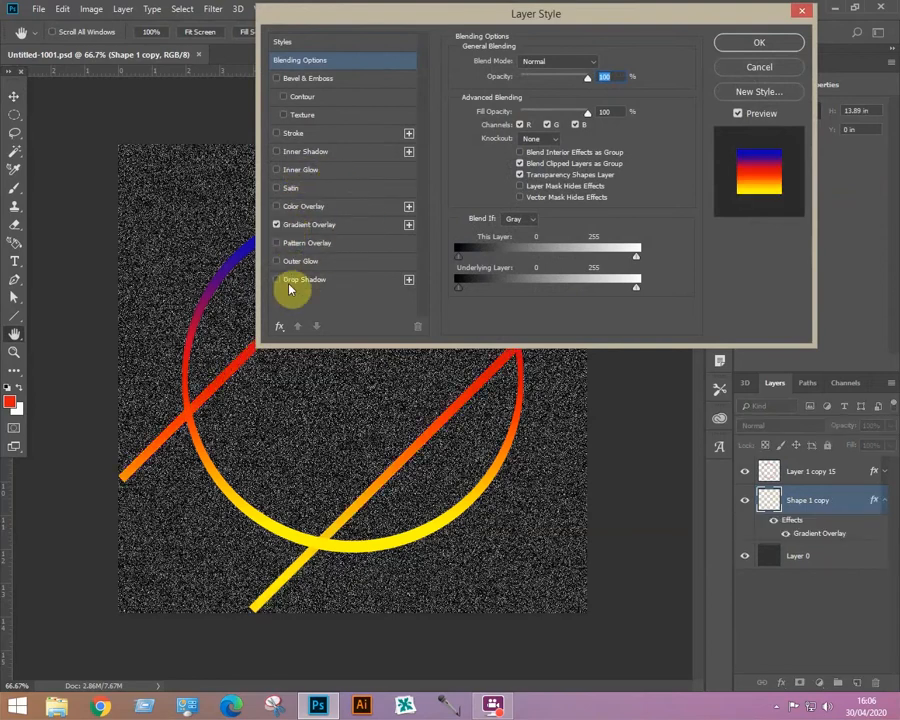
drag(427, 14, 524, 196)
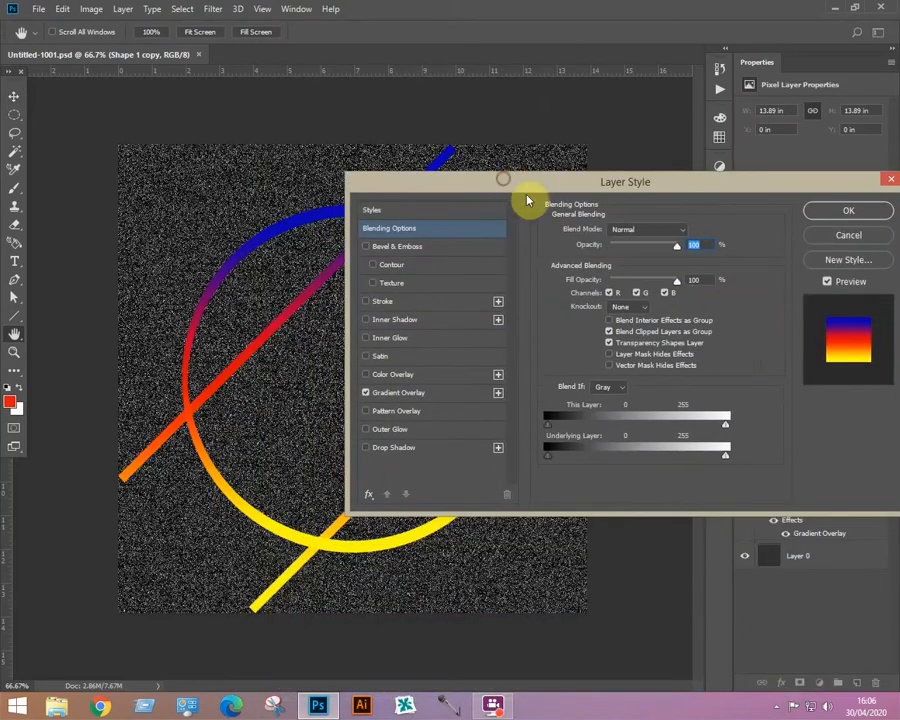
click(408, 395)
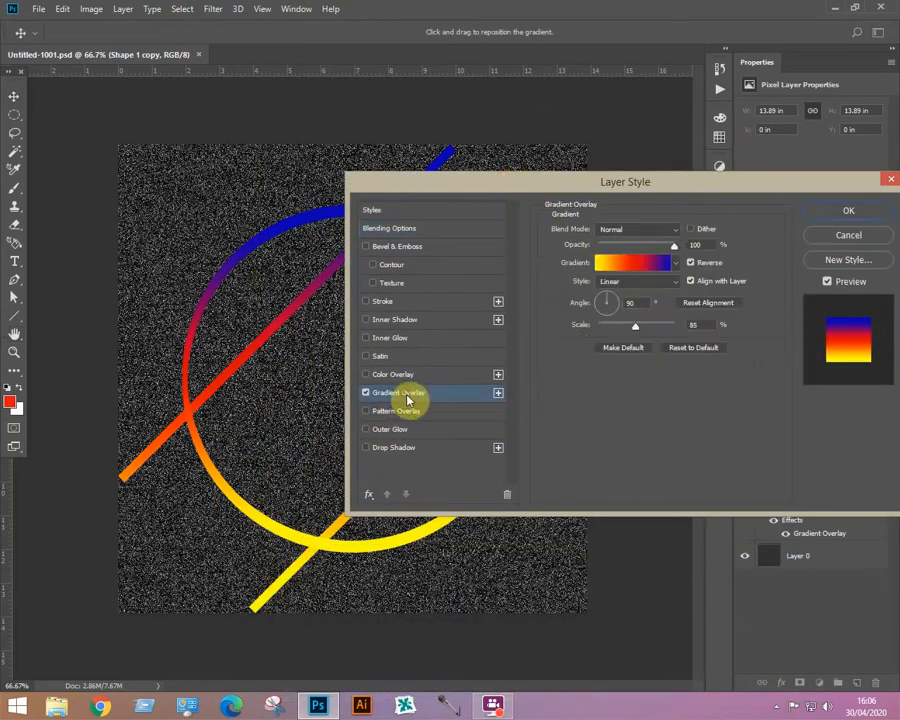
Set the diagonal lines' Gradient Overlay to the Violet, Green, Orange preset and apply the layer style.
click(639, 336)
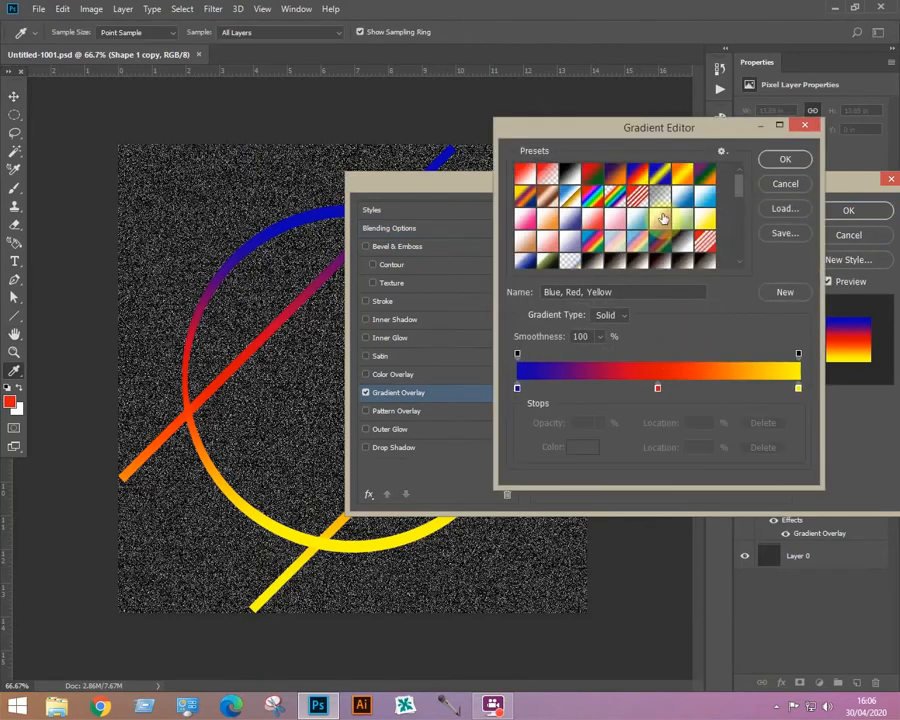
click(683, 181)
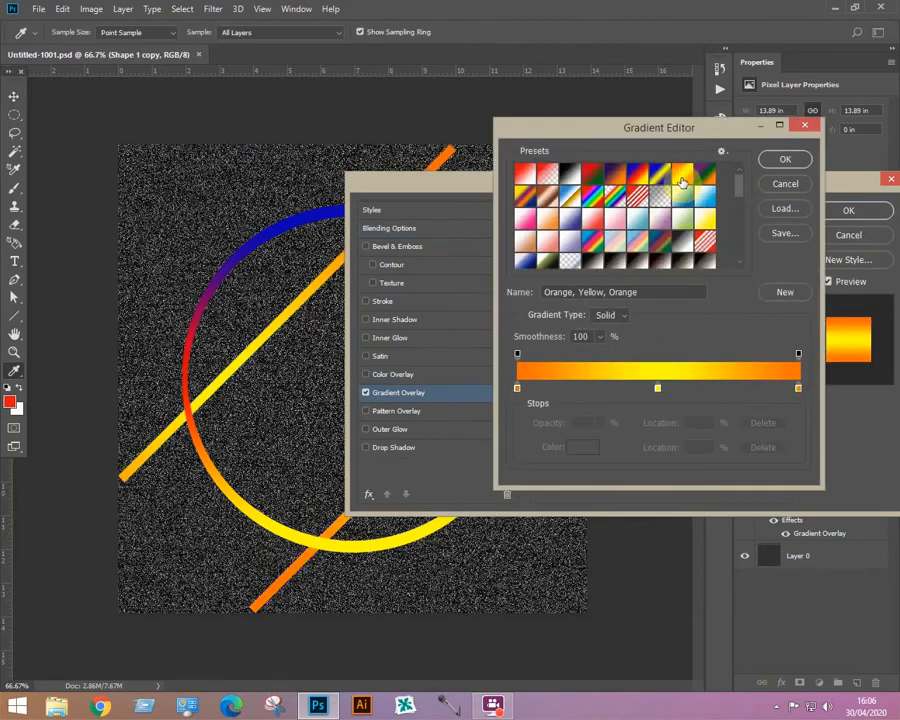
click(608, 175)
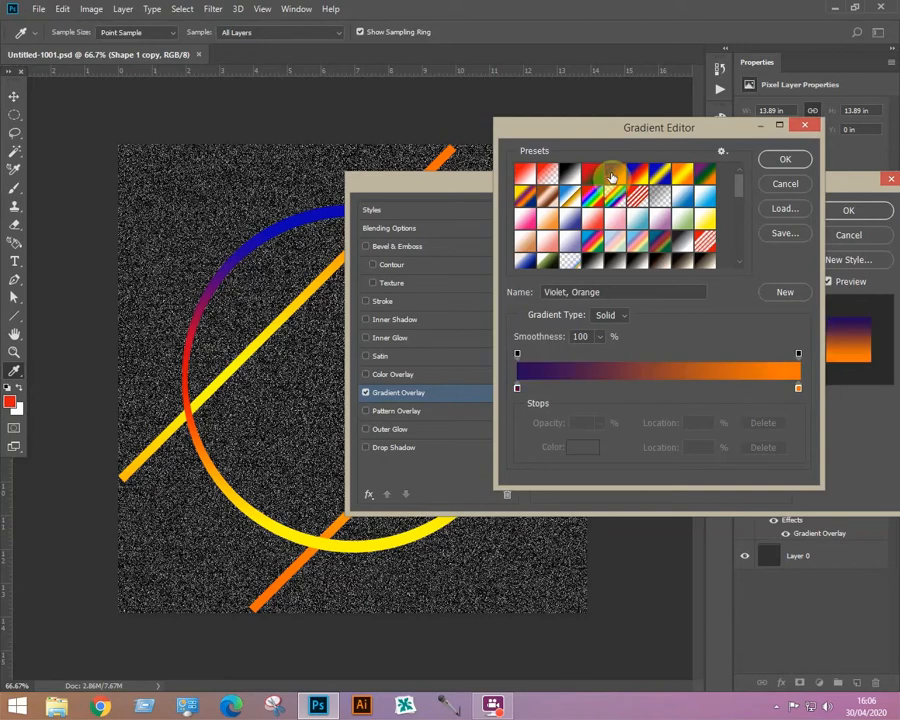
click(594, 222)
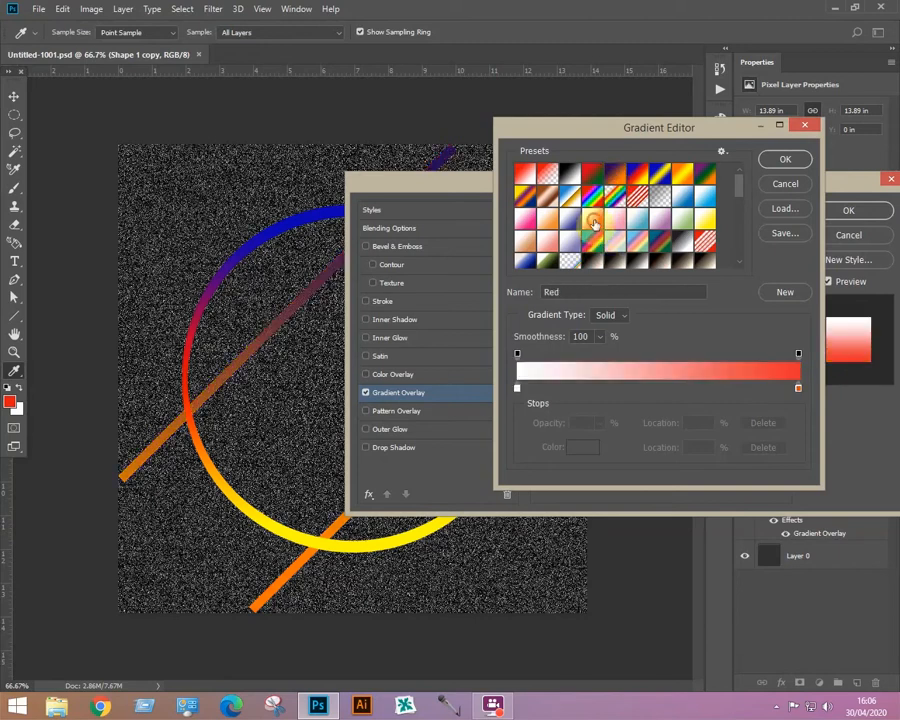
click(658, 245)
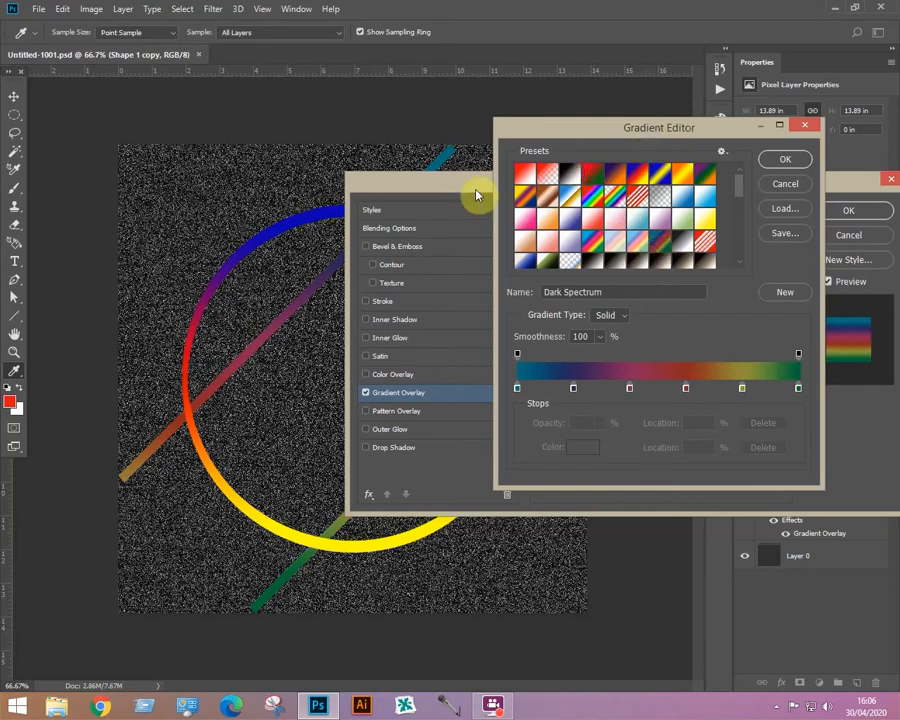
click(705, 181)
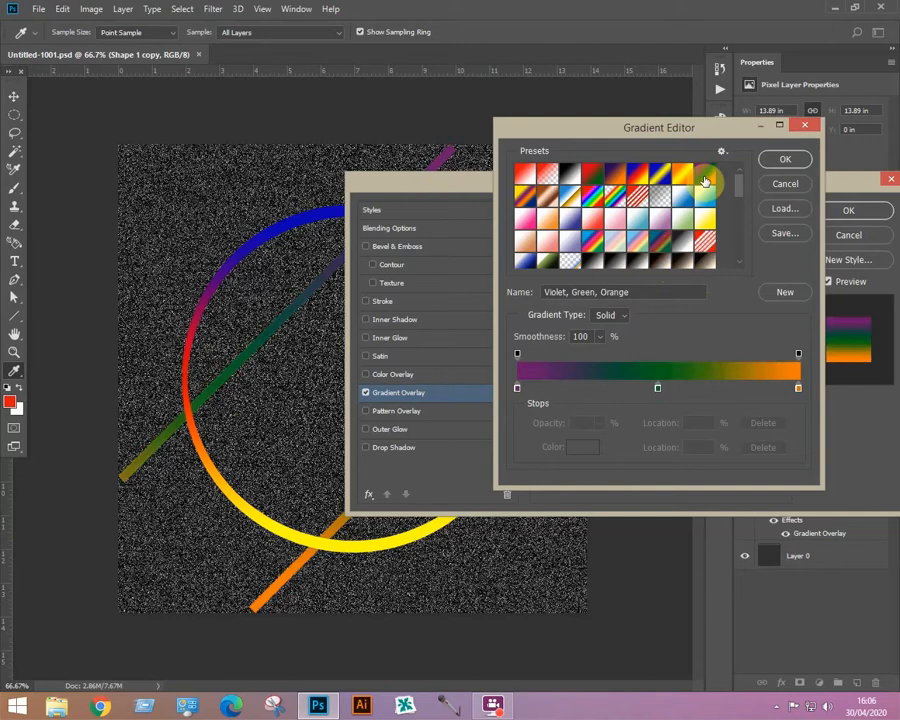
click(772, 159)
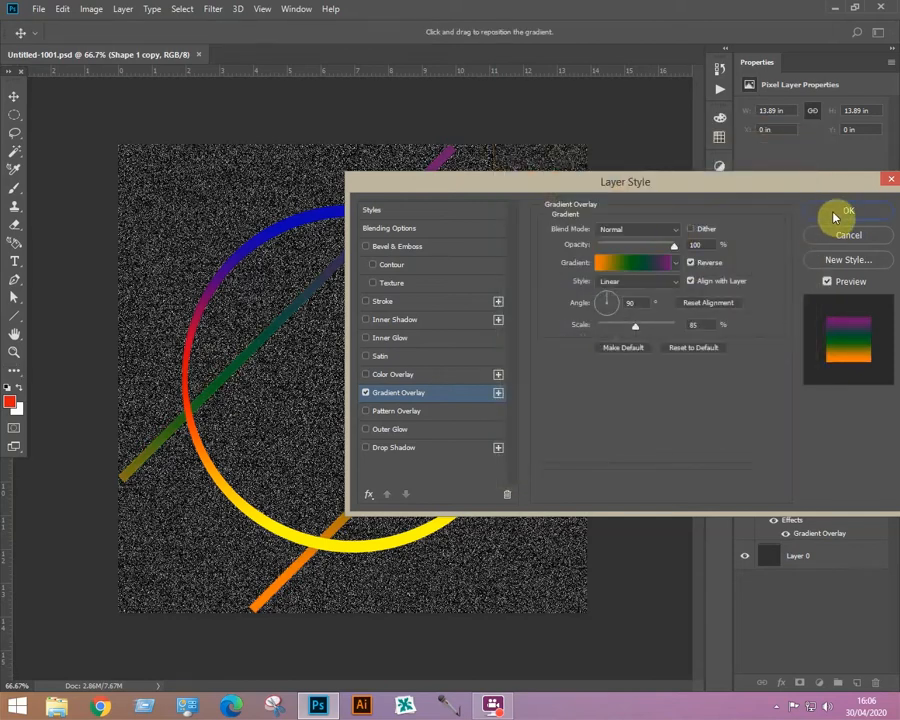
click(840, 212)
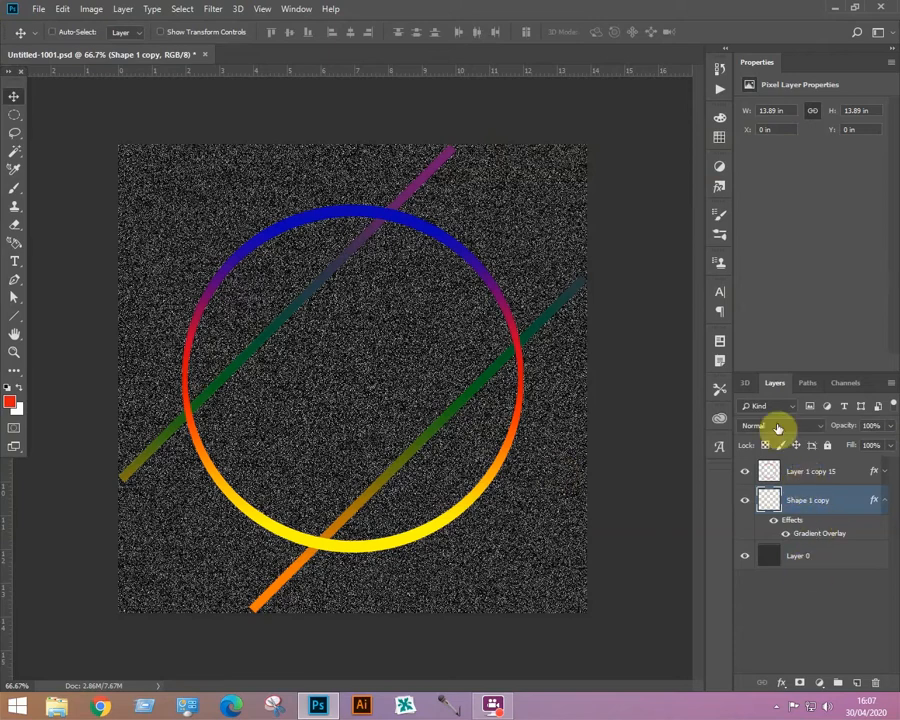
Add the yellow text ZAMIR STUDIO in 60 pt Arial Black and position it inside the ring, just above its centre.
click(14, 261)
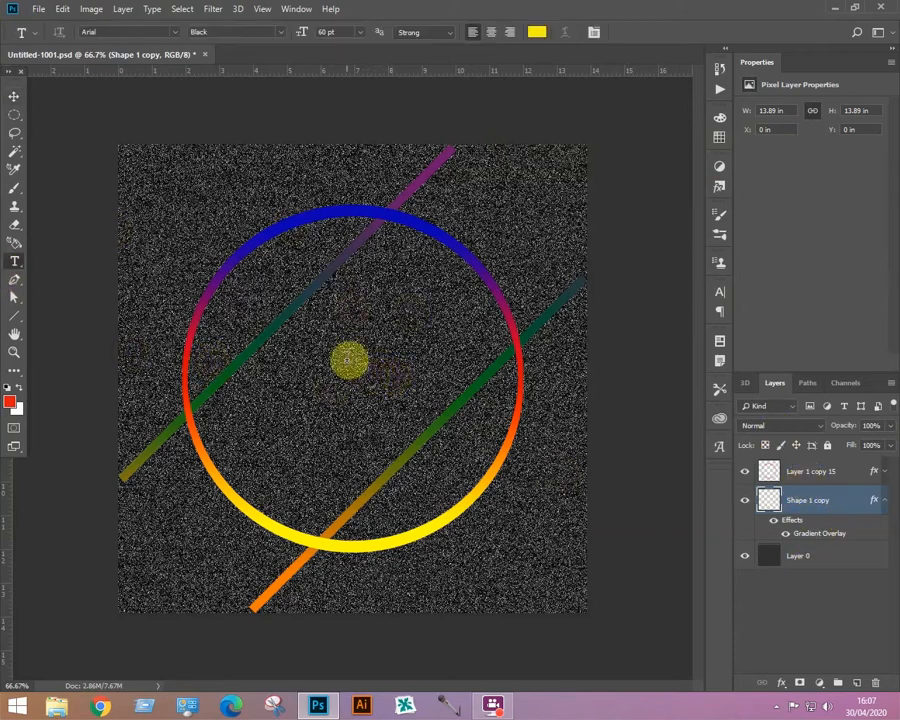
click(305, 322)
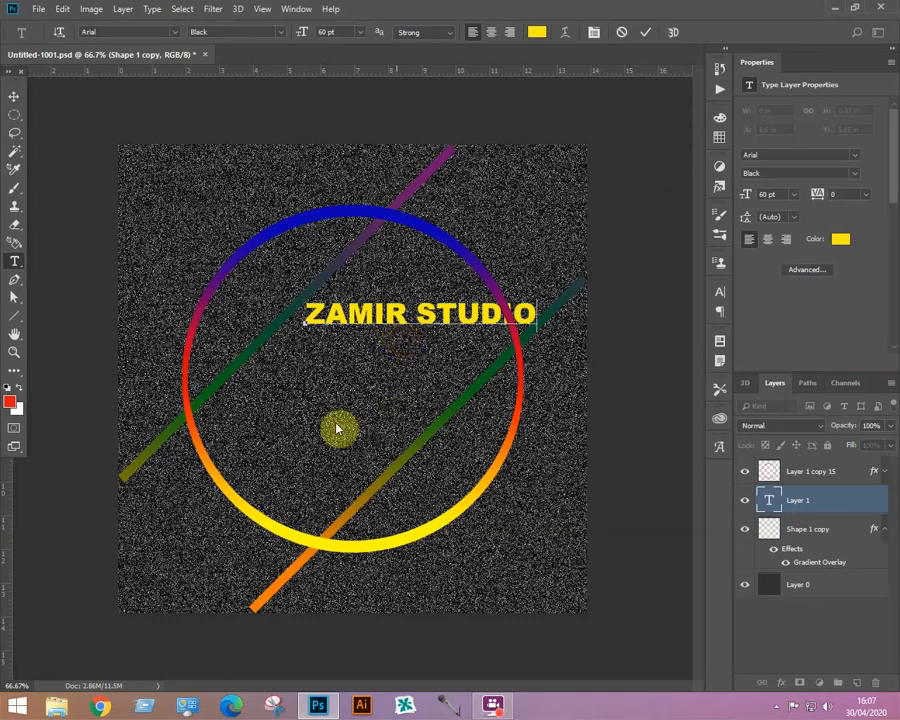
key(ctrl+Return)
key(v)
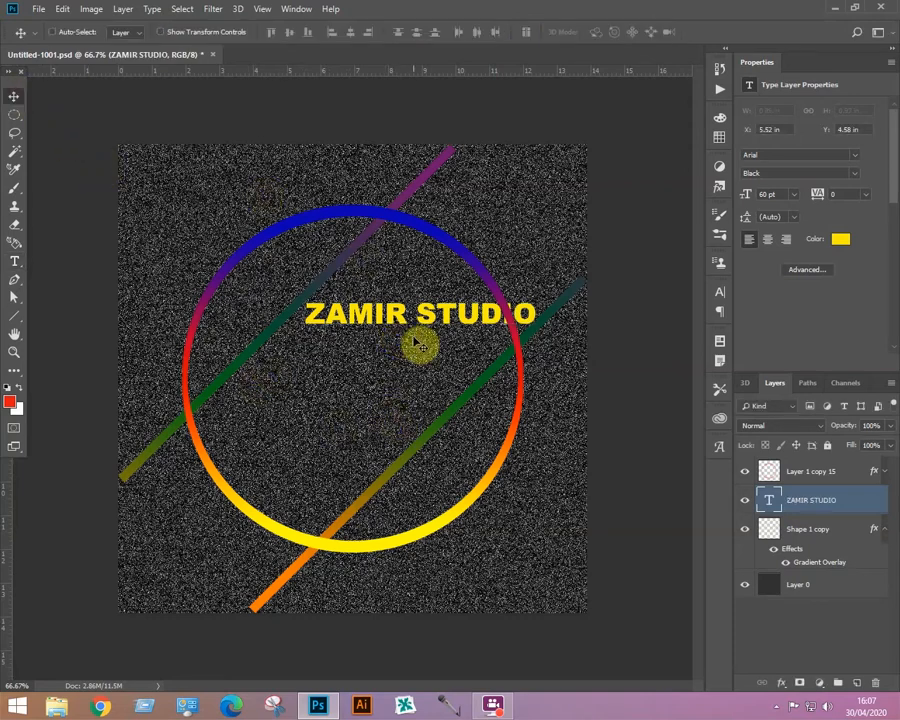
drag(420, 325, 387, 350)
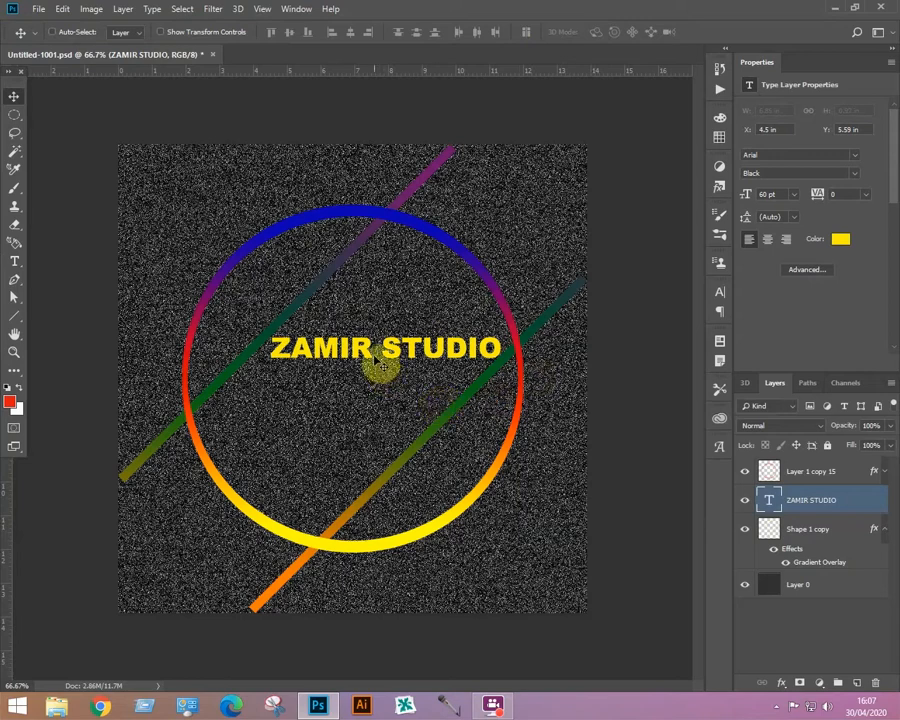
Duplicate the ZAMIR STUDIO text below and to its left, change the copy to MOJIANWAL, and shift it slightly right.
drag(366, 350, 310, 410)
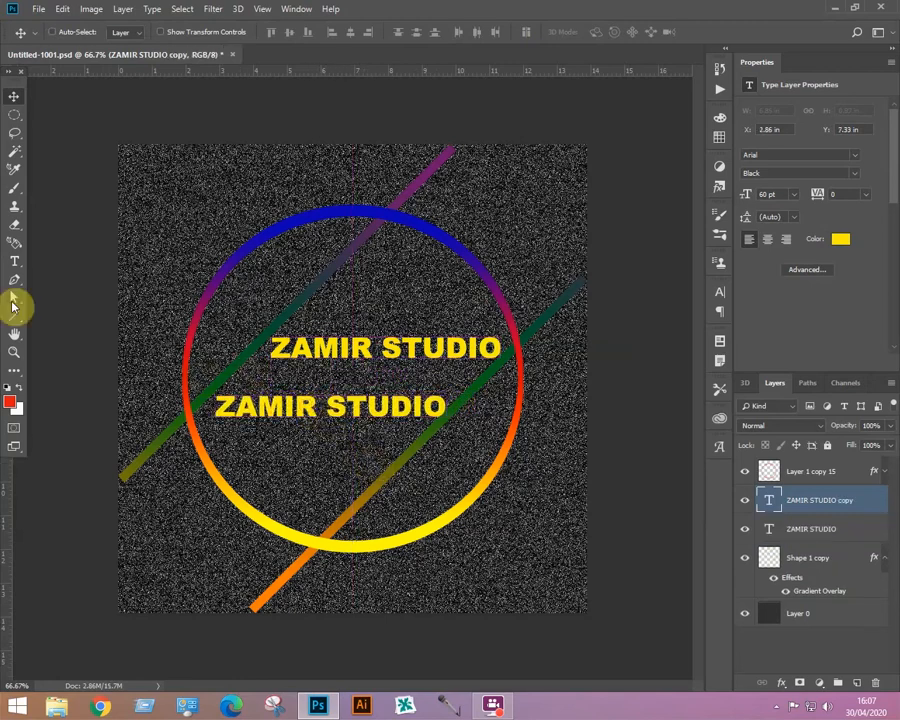
key(t)
drag(441, 406, 206, 408)
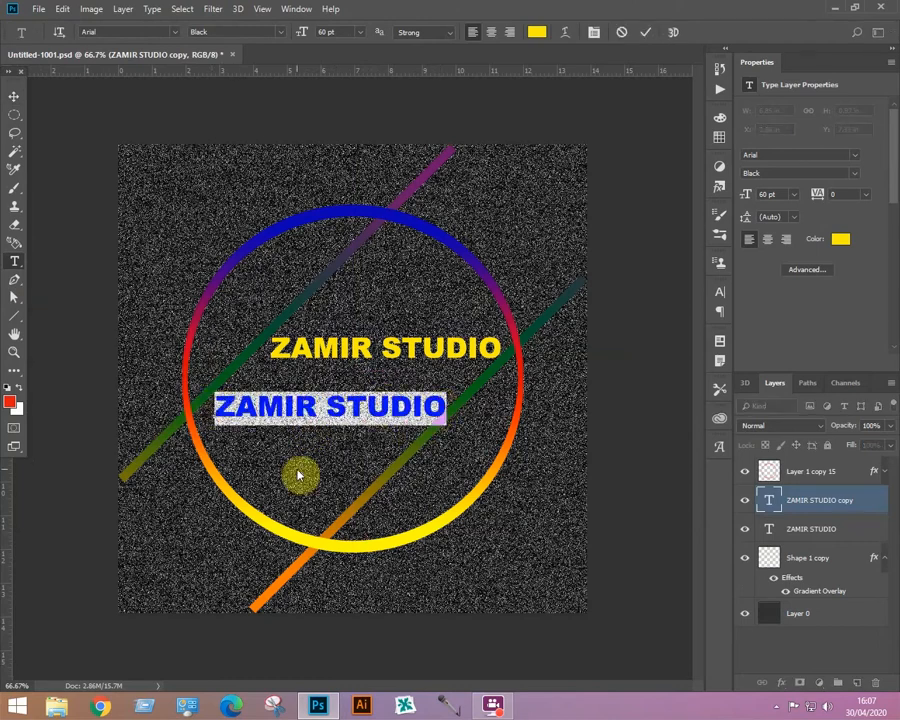
text(MOJ)
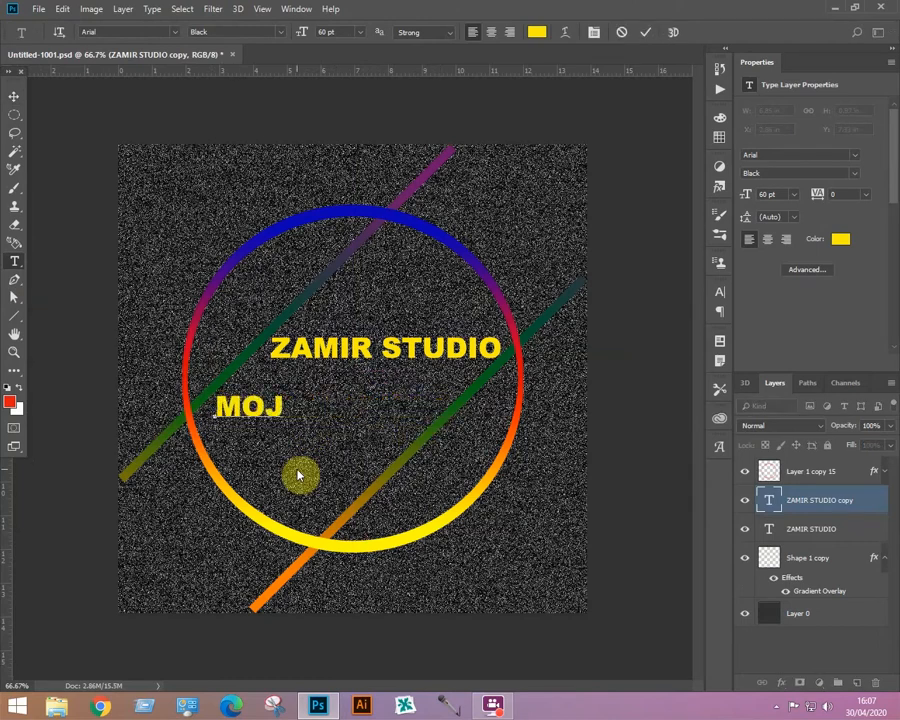
text(IAN)
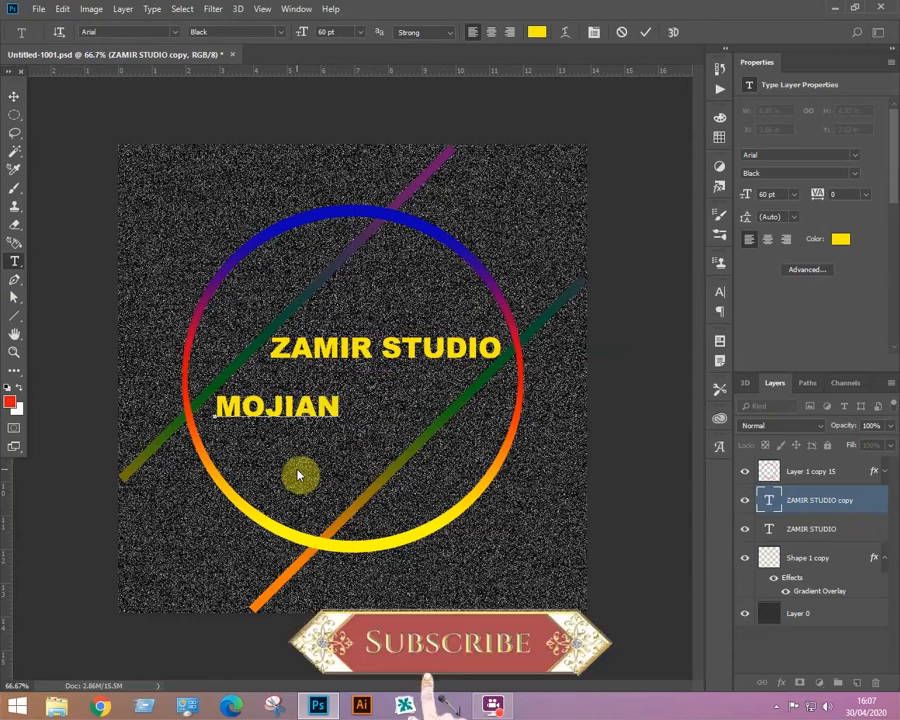
text(WAL)
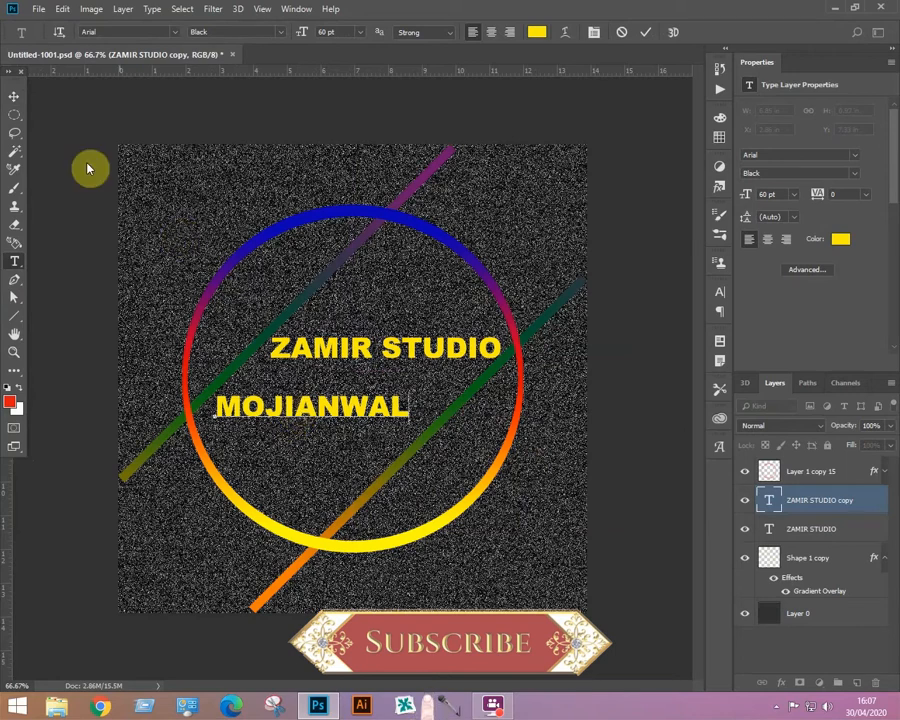
click(14, 96)
drag(333, 420, 345, 421)
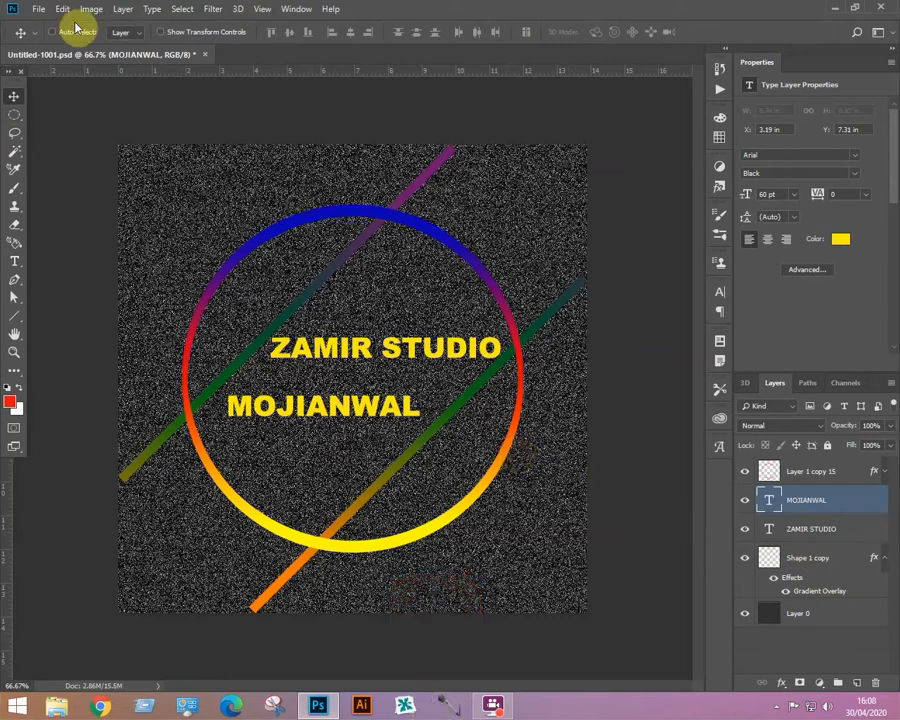
Try a Violet, Green, Orange Gradient Overlay in the MOJIANWAL text's layer style and turn it off again.
click(123, 9)
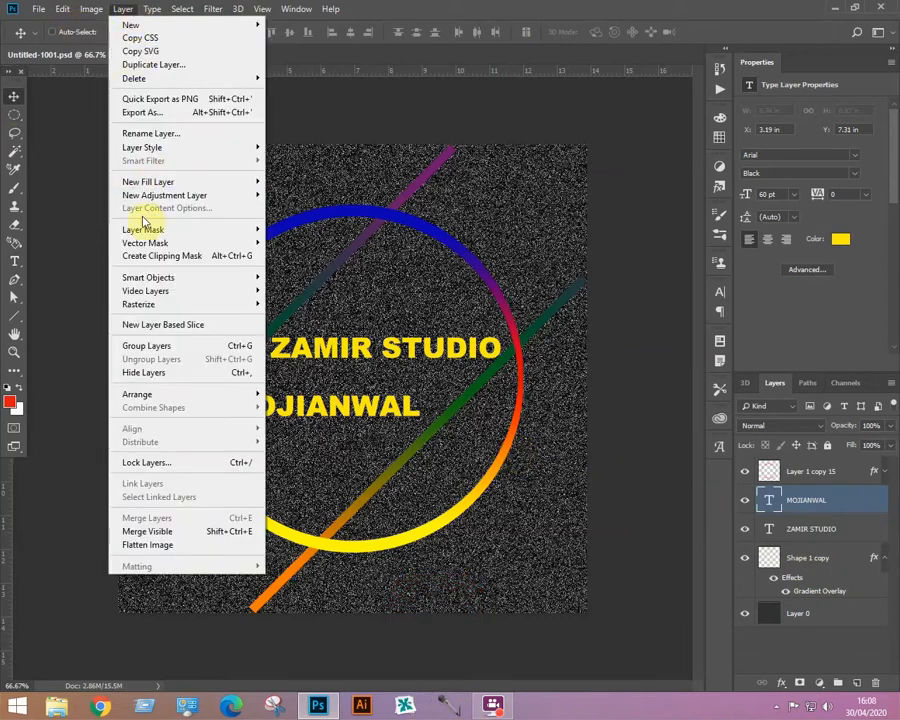
mouse_move(162, 153)
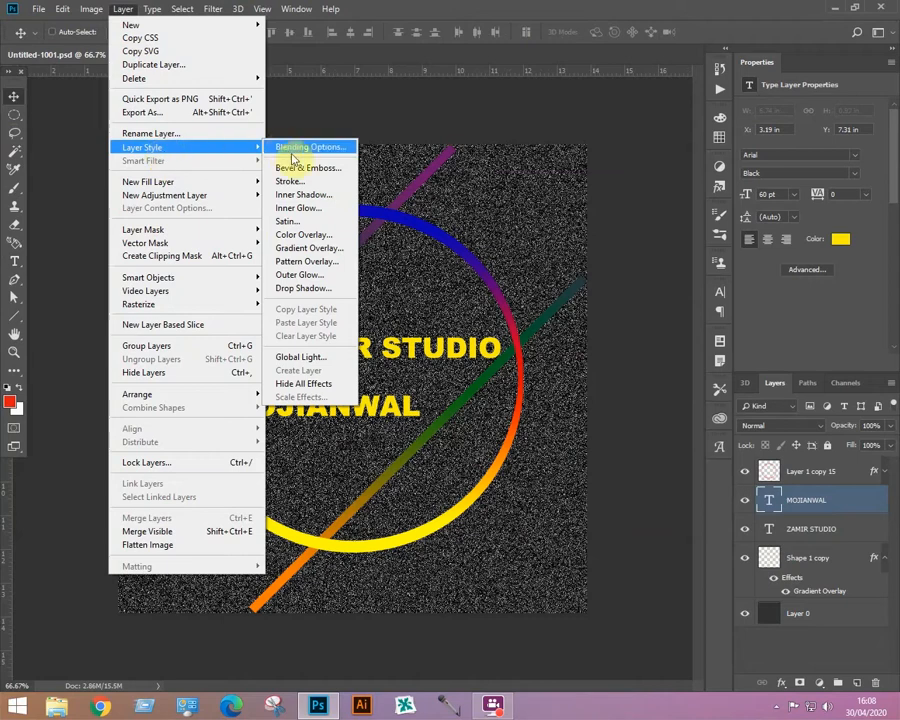
click(305, 248)
drag(462, 190, 284, 12)
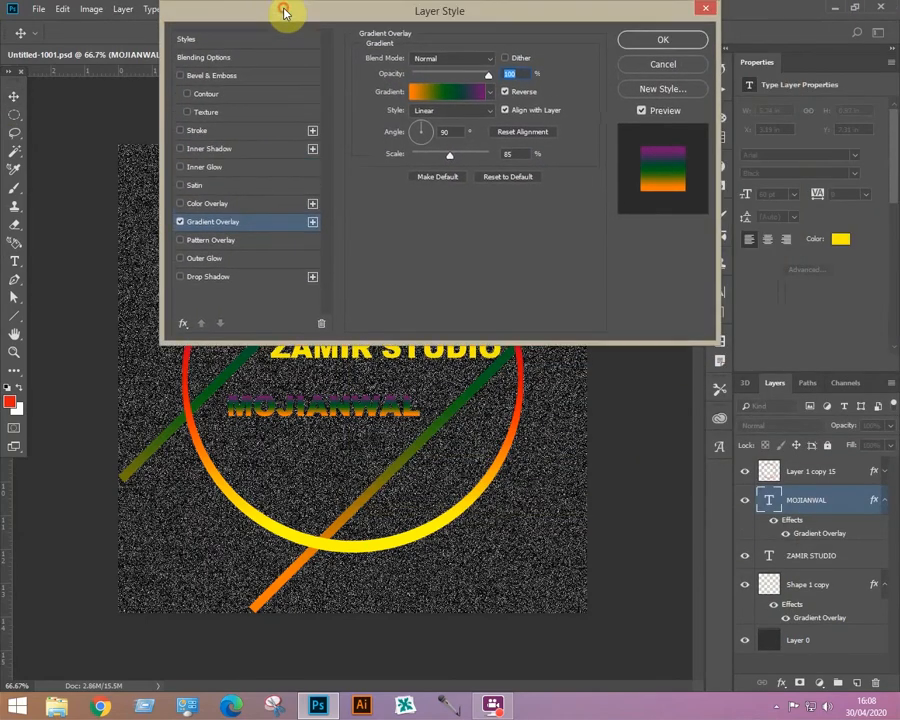
click(444, 93)
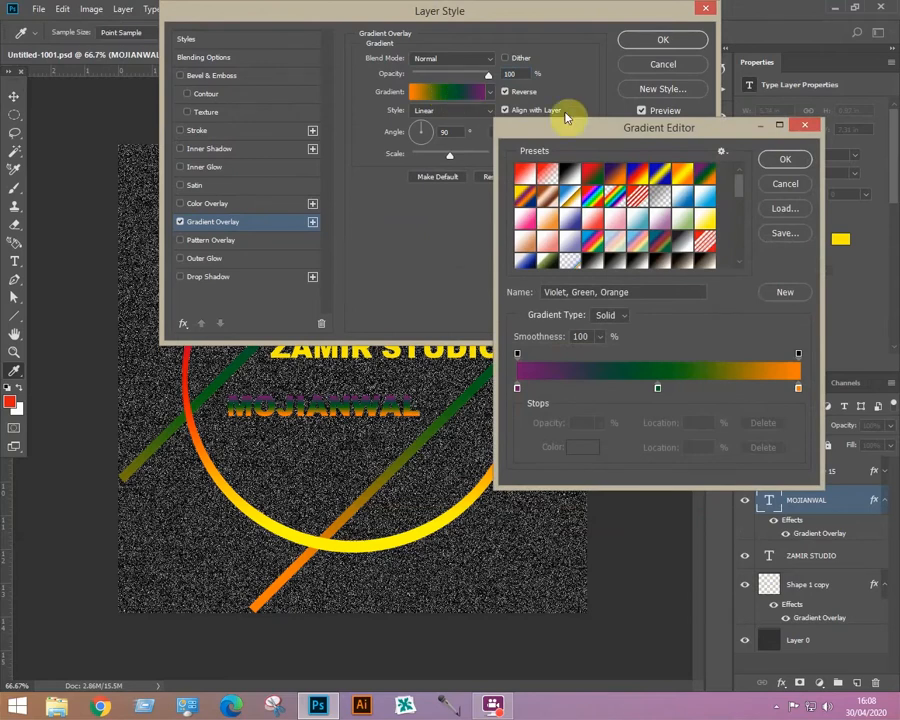
key(Return)
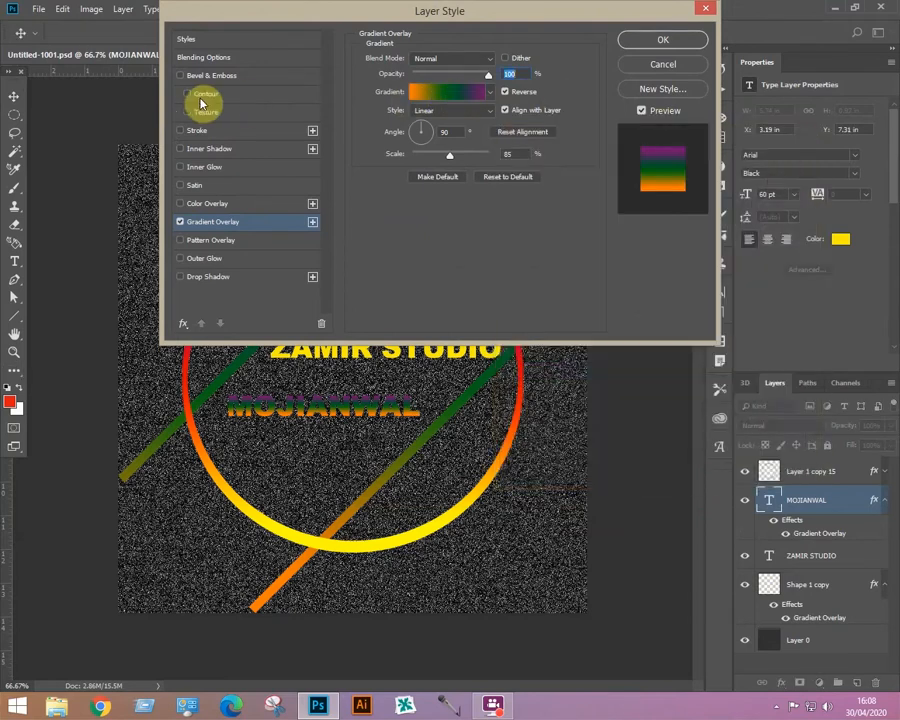
click(182, 222)
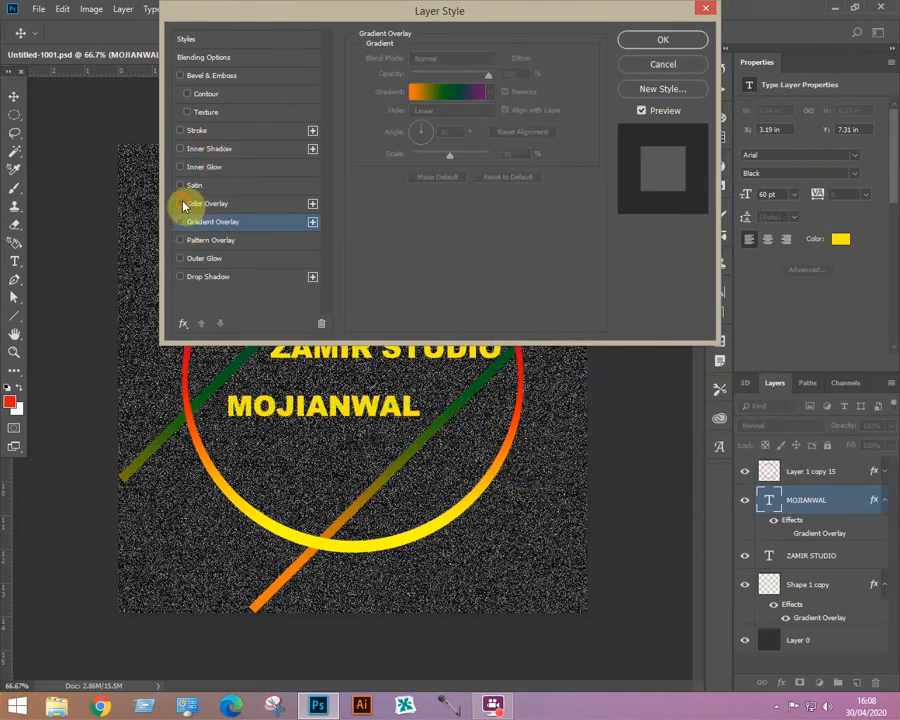
Enable a Color Overlay on the MOJIANWAL text and set its colour to off-white f5edec.
click(182, 205)
click(210, 204)
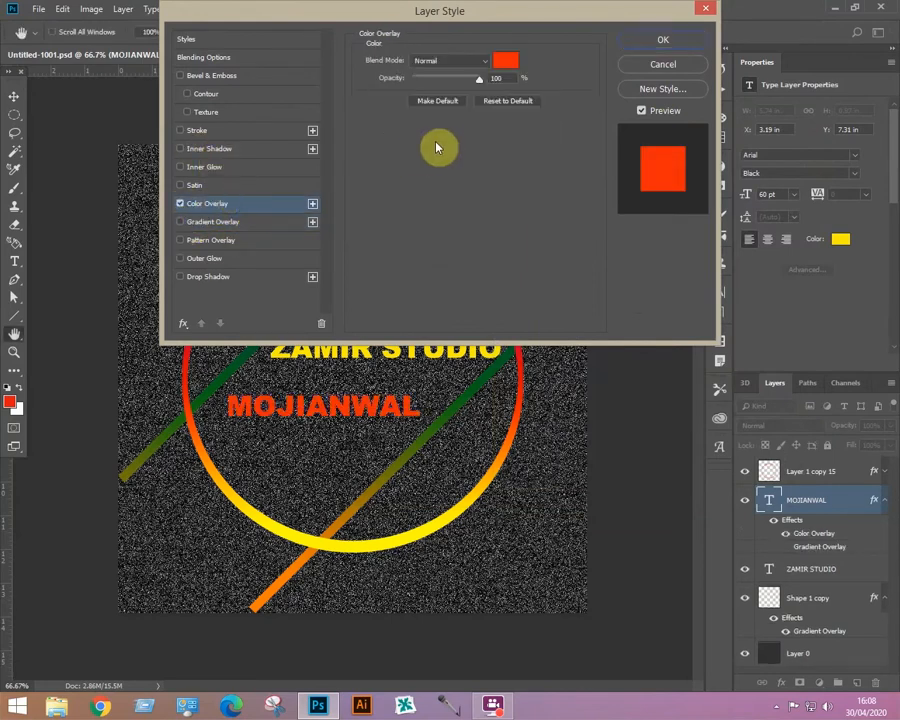
click(503, 62)
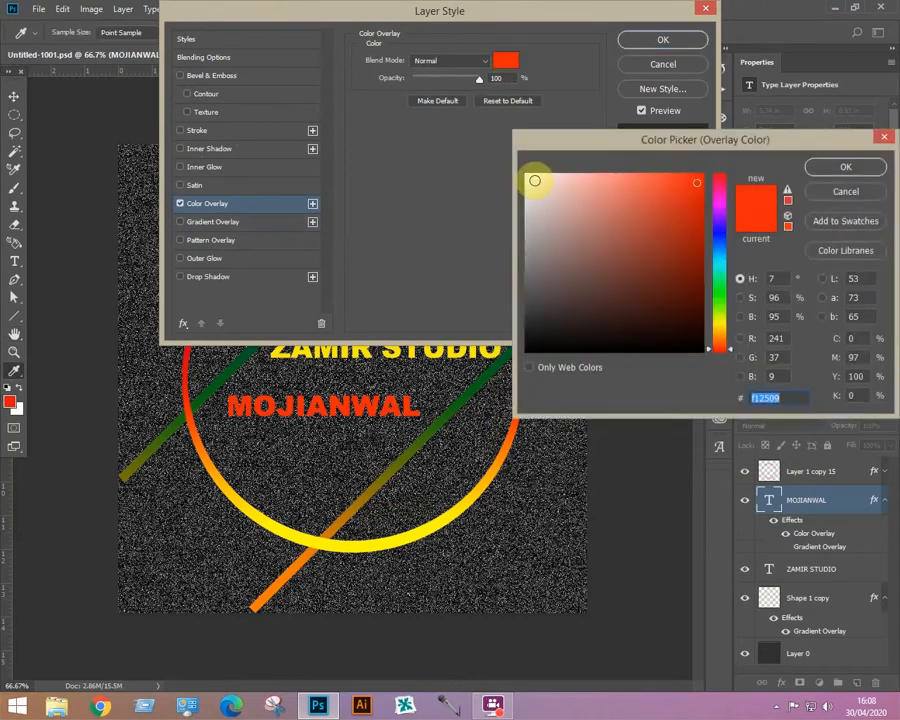
click(531, 180)
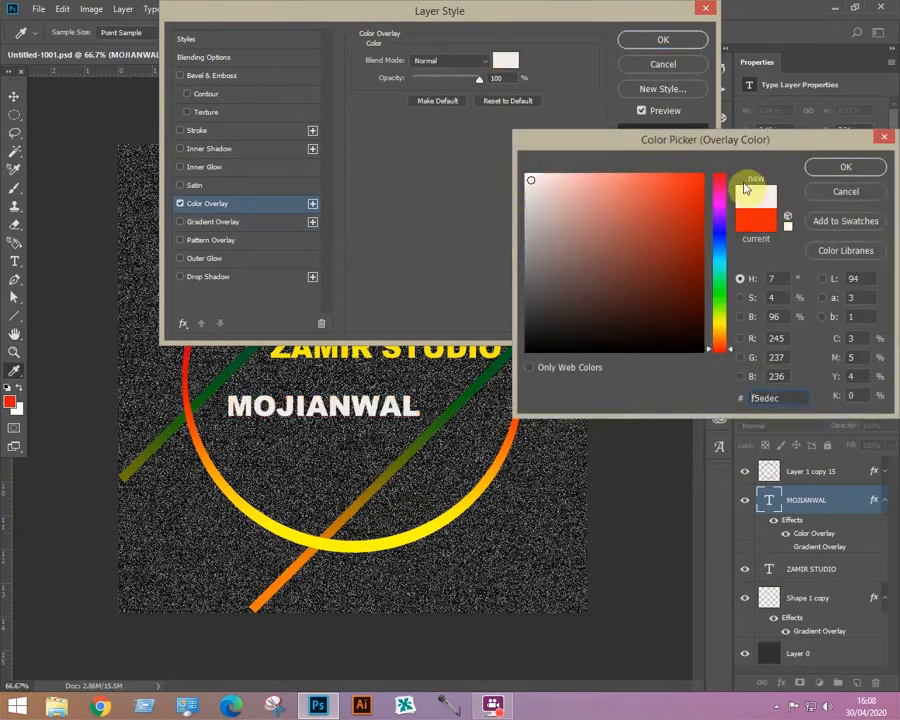
click(822, 169)
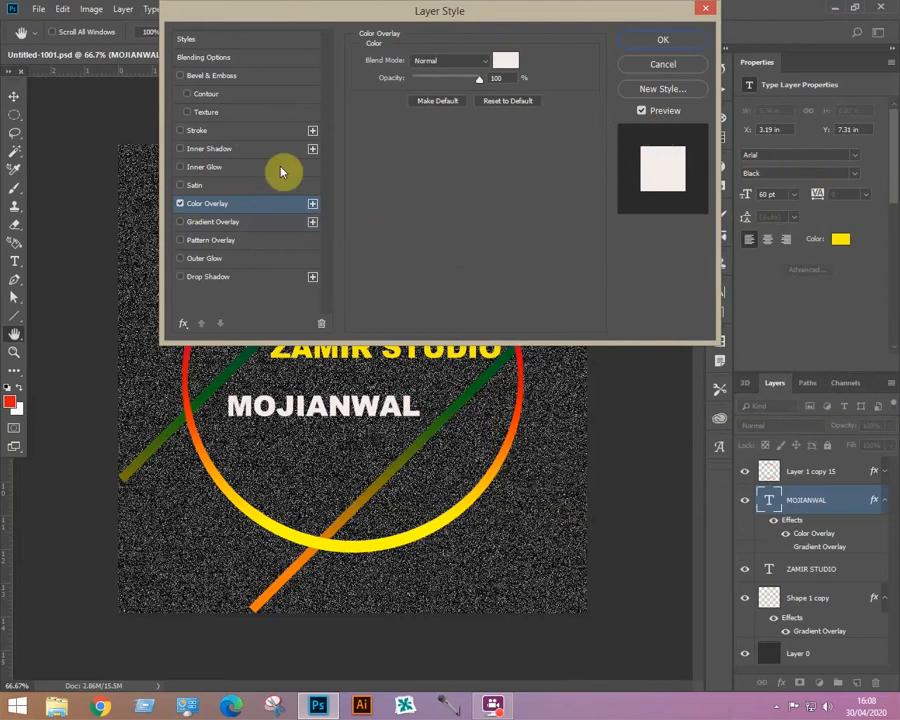
Add Bevel & Emboss to the MOJIANWAL text with a depth of 105% and apply the layer style.
click(183, 76)
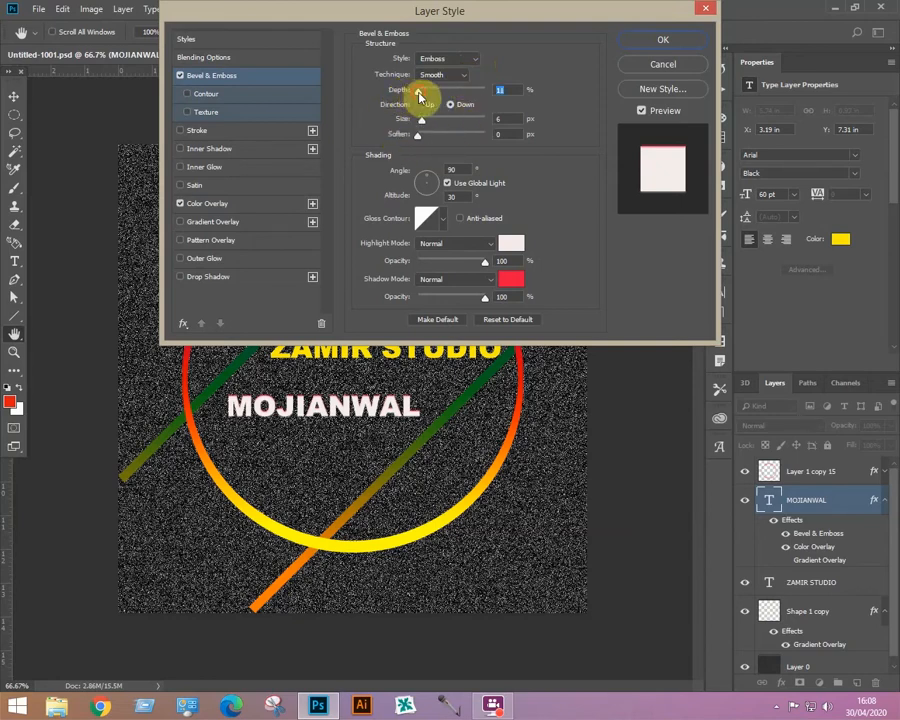
drag(419, 93, 427, 97)
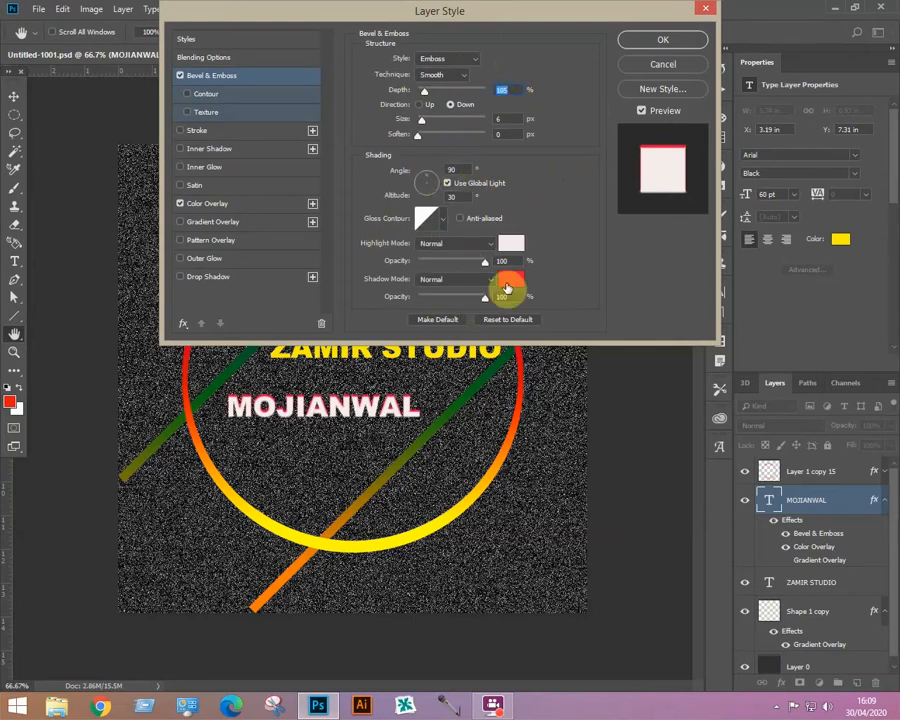
click(663, 42)
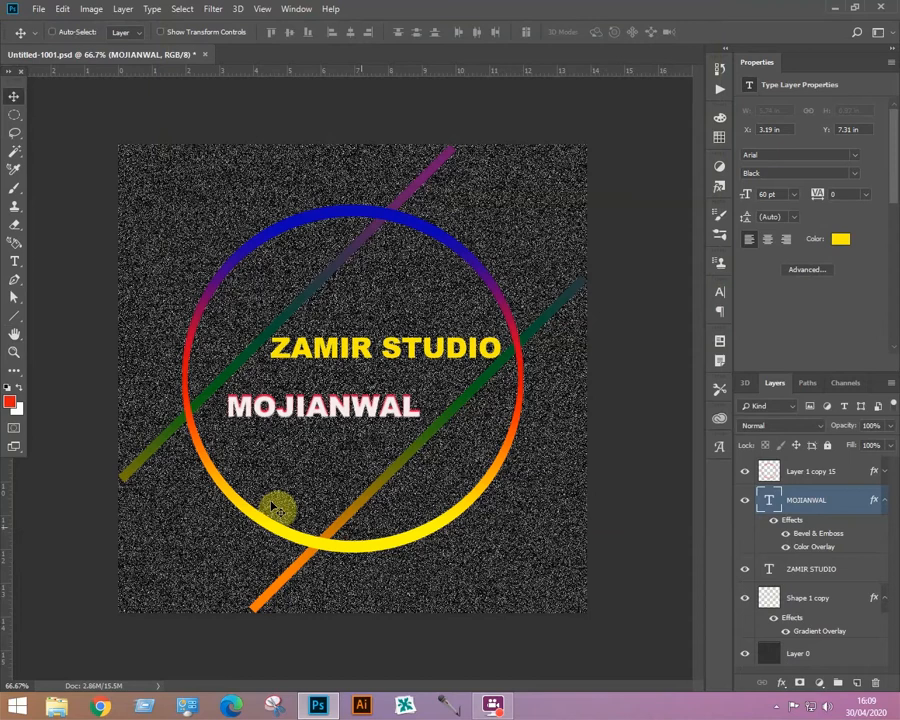
Copy the MOJIANWAL text's layer style and paste it onto the ZAMIR STUDIO text layer.
right_click(809, 502)
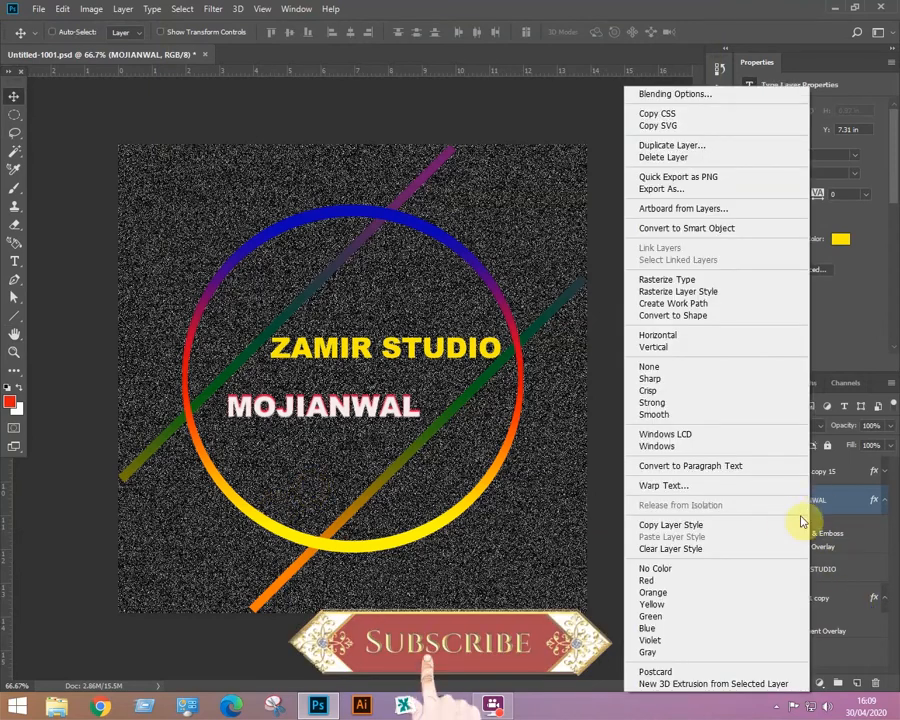
click(690, 525)
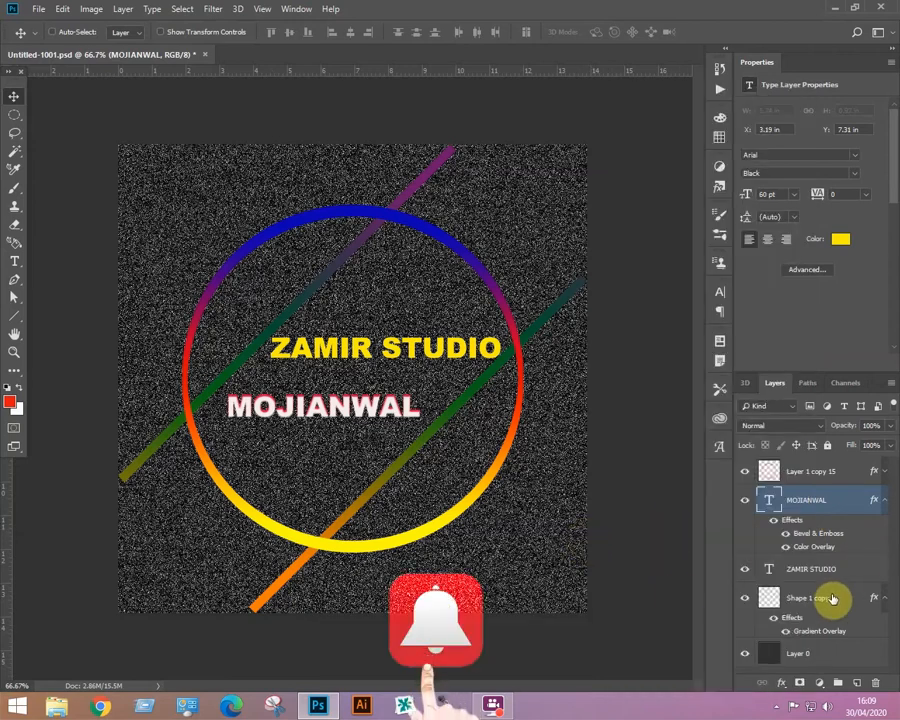
right_click(392, 350)
click(417, 355)
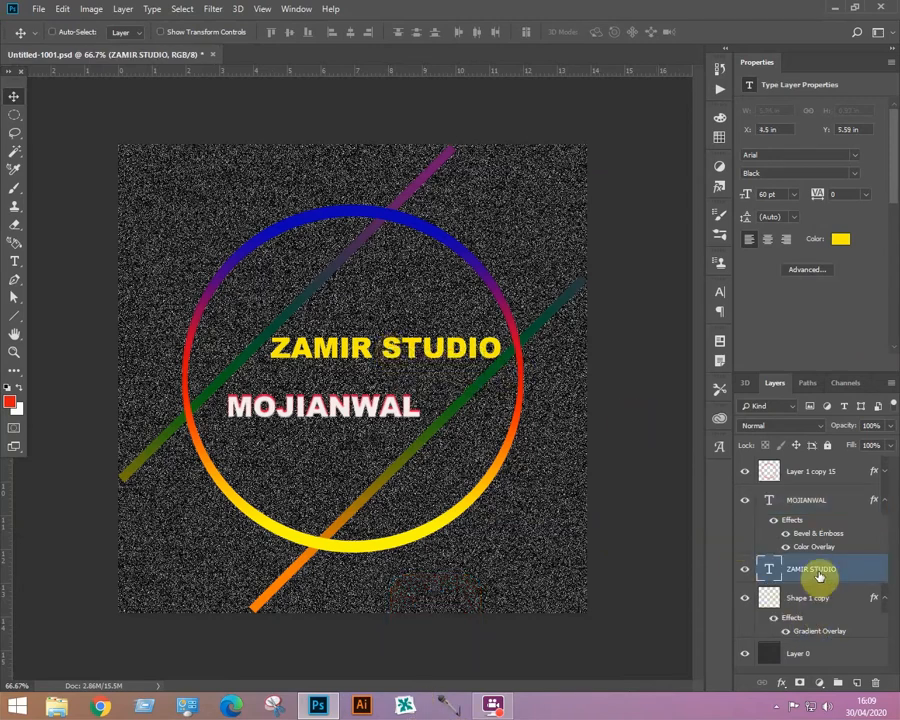
right_click(764, 572)
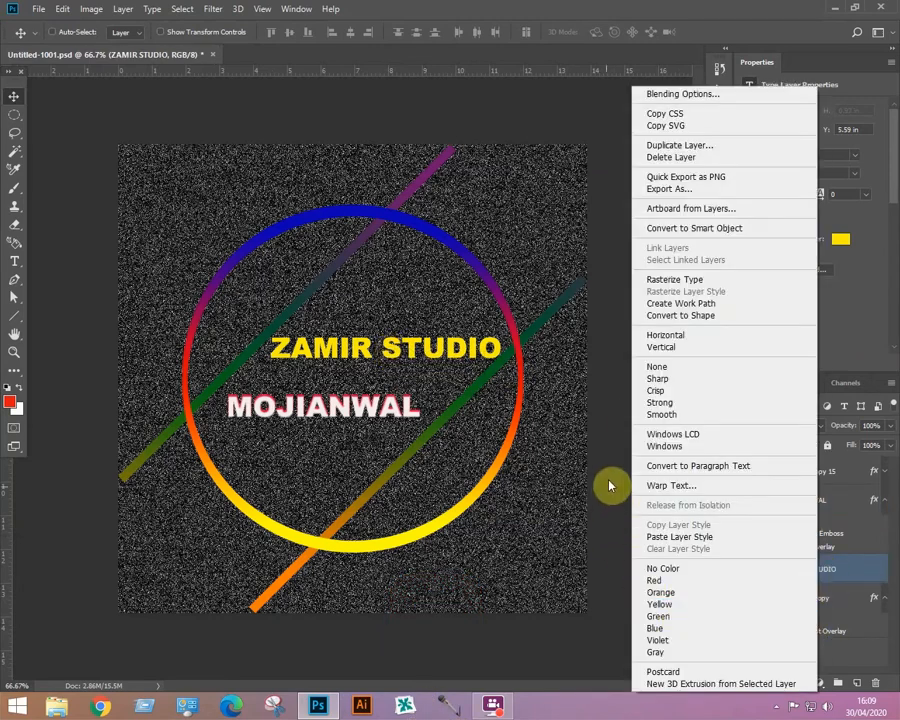
click(679, 541)
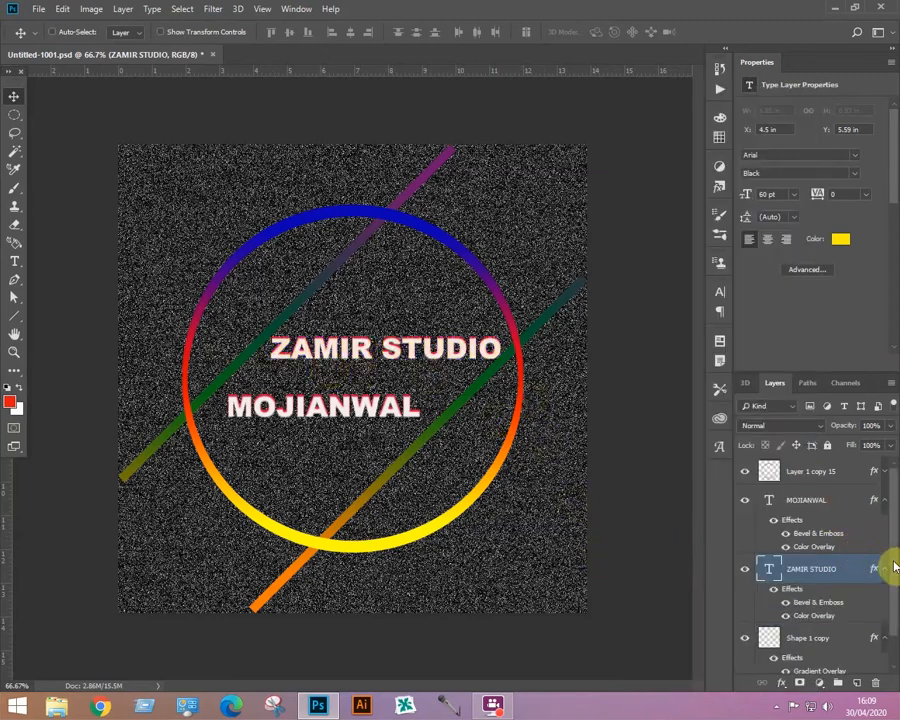
Create a new empty layer directly above the noise background layer, Layer 0.
drag(893, 566, 891, 620)
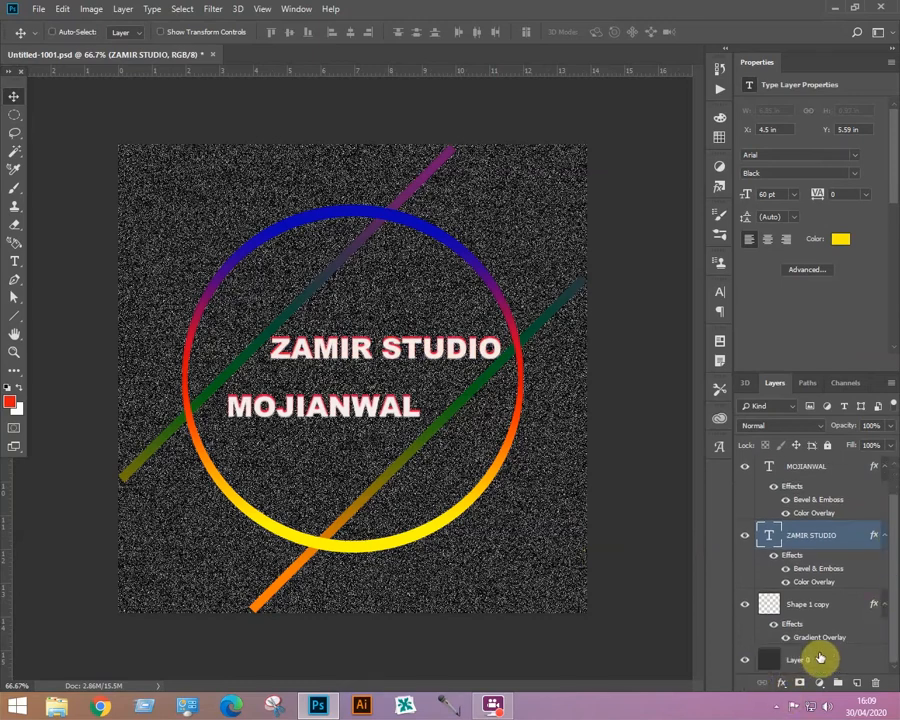
click(812, 663)
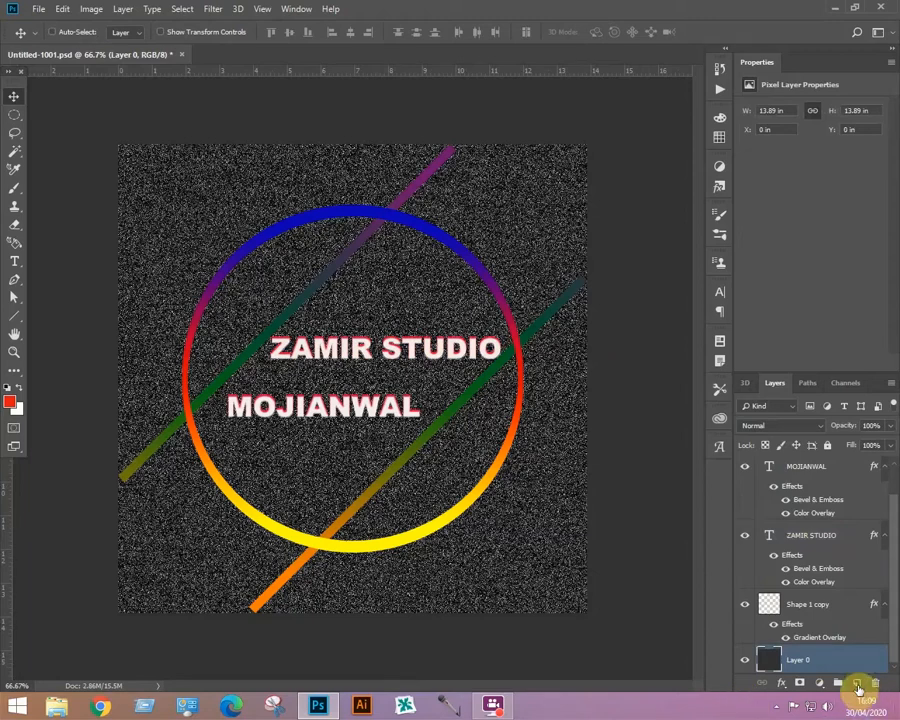
click(857, 685)
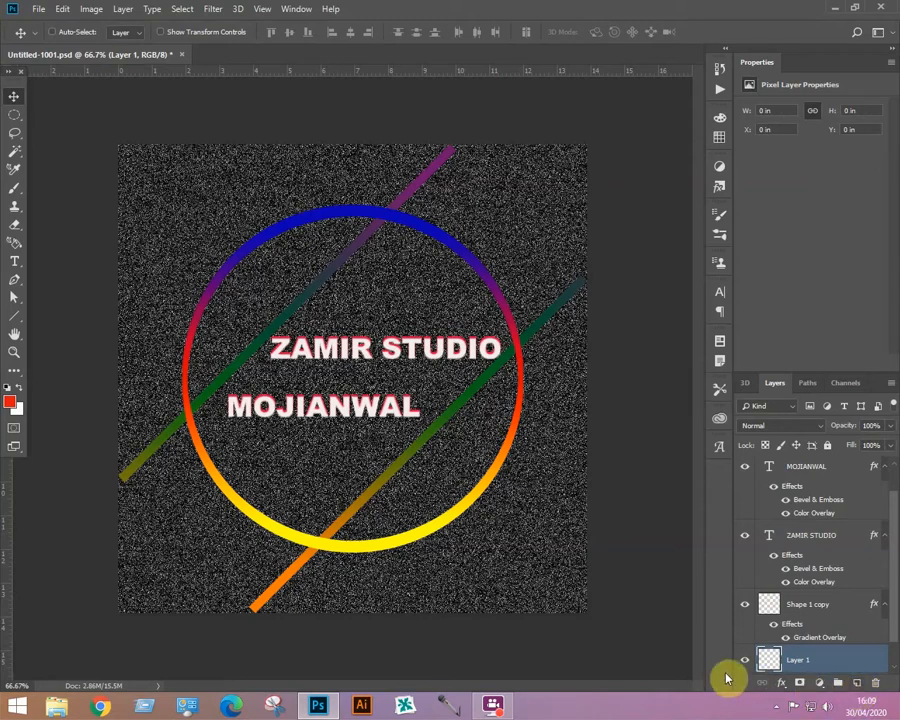
drag(894, 605, 892, 637)
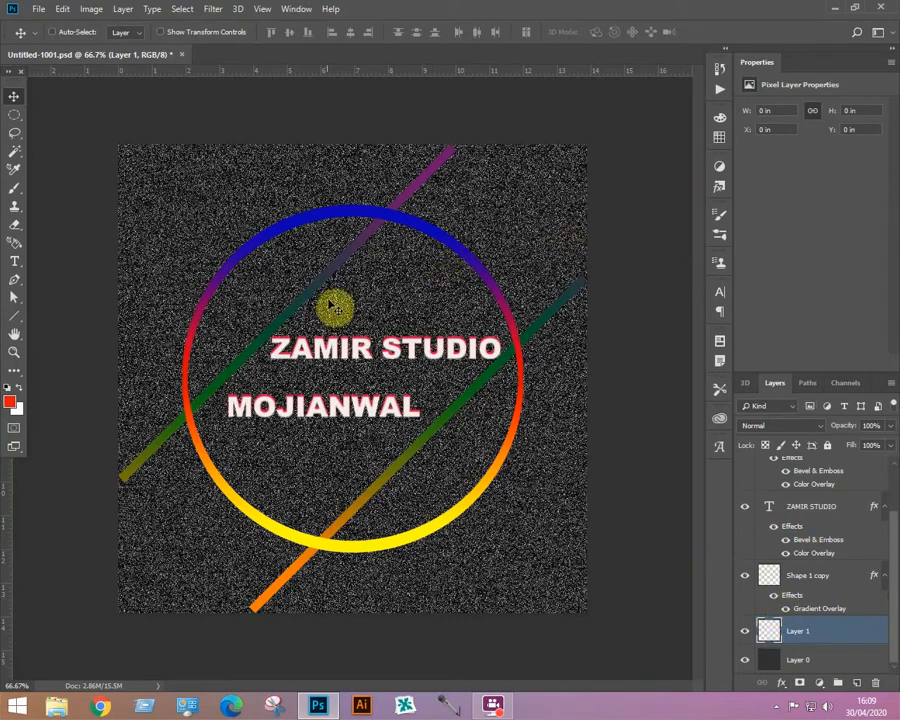
Set the foreground colour to dark red 820c0c.
click(12, 401)
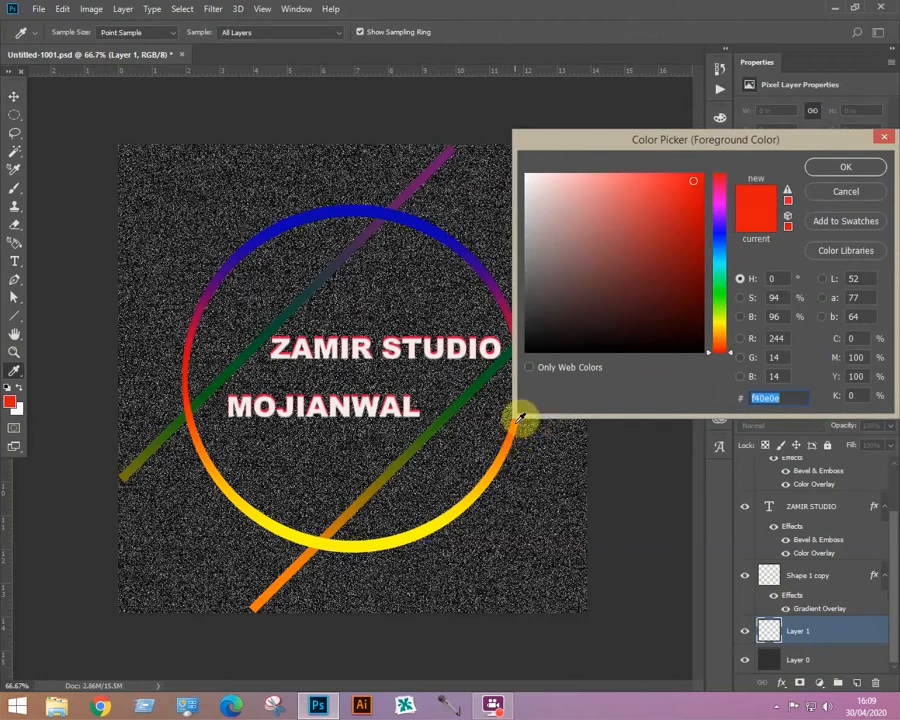
click(687, 261)
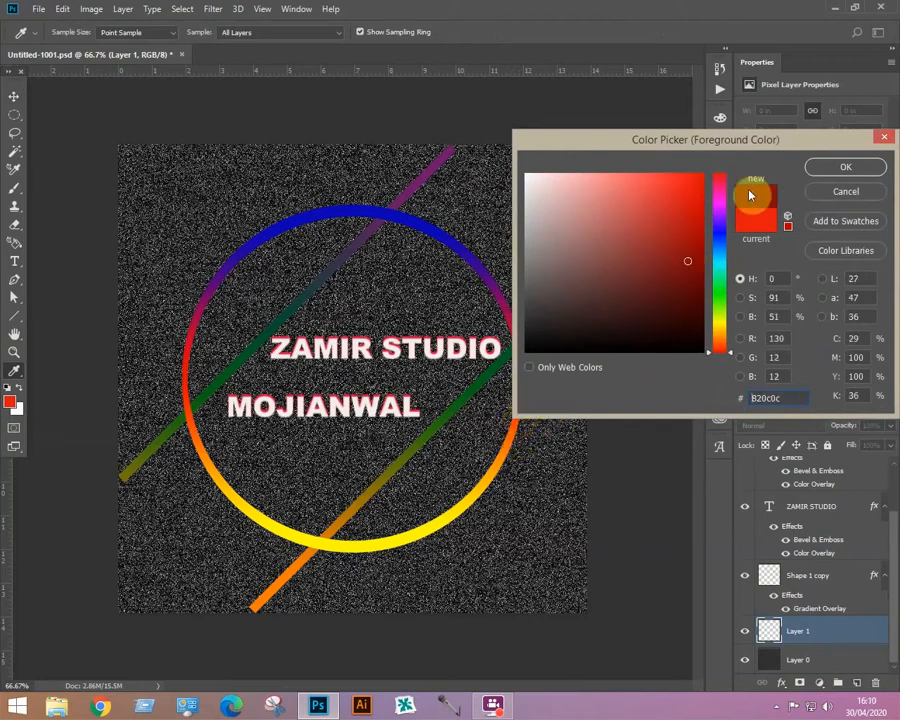
click(815, 168)
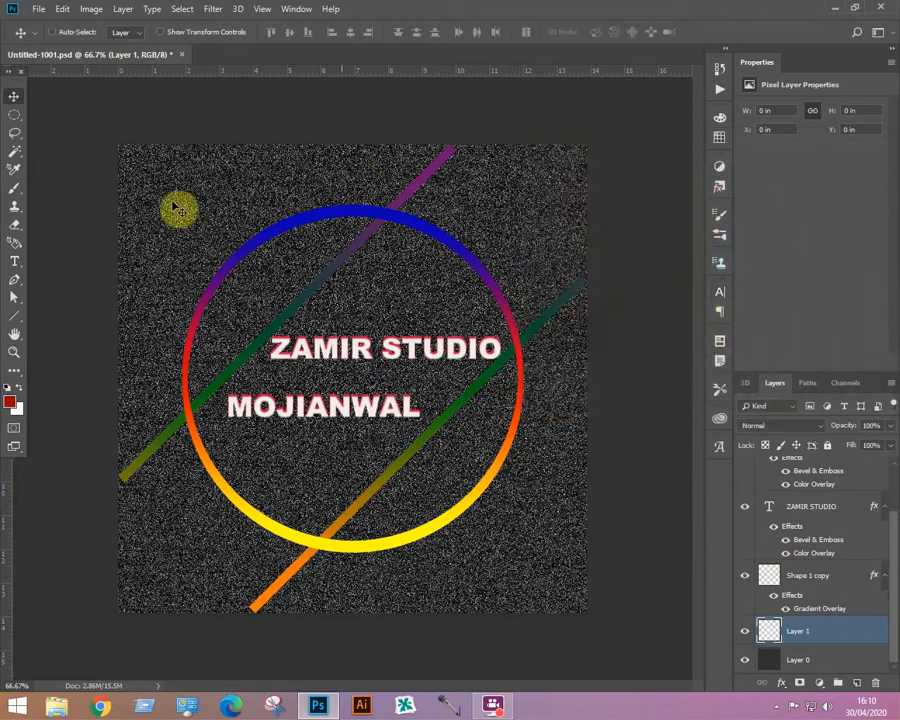
Select the whole canvas with the Rectangular Marquee, fill Layer 1 with the dark red foreground colour, and deselect.
click(13, 97)
drag(12, 114, 596, 620)
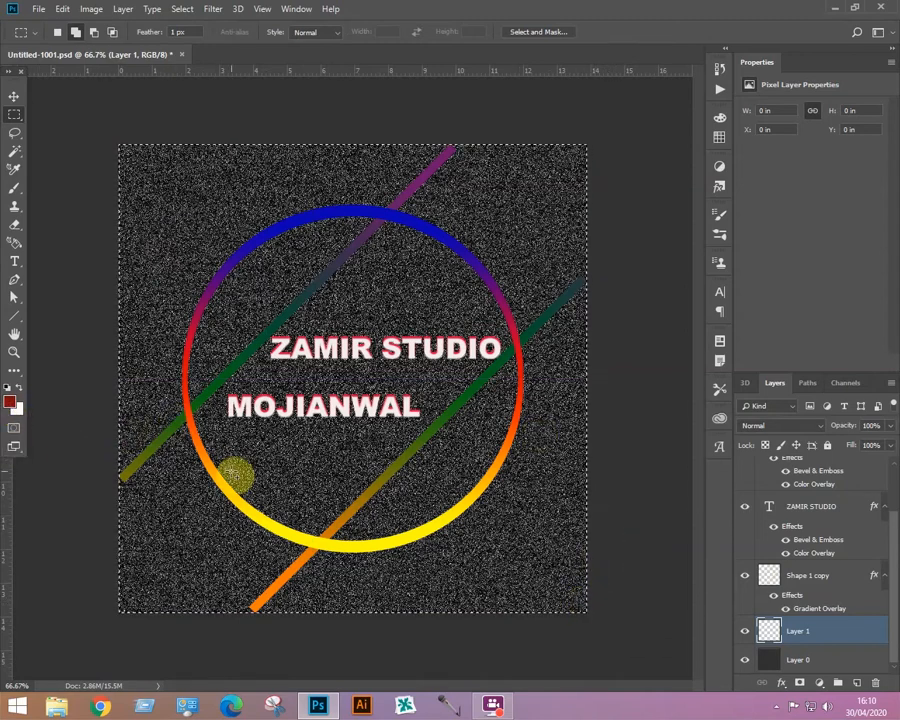
key(alt+BackSpace)
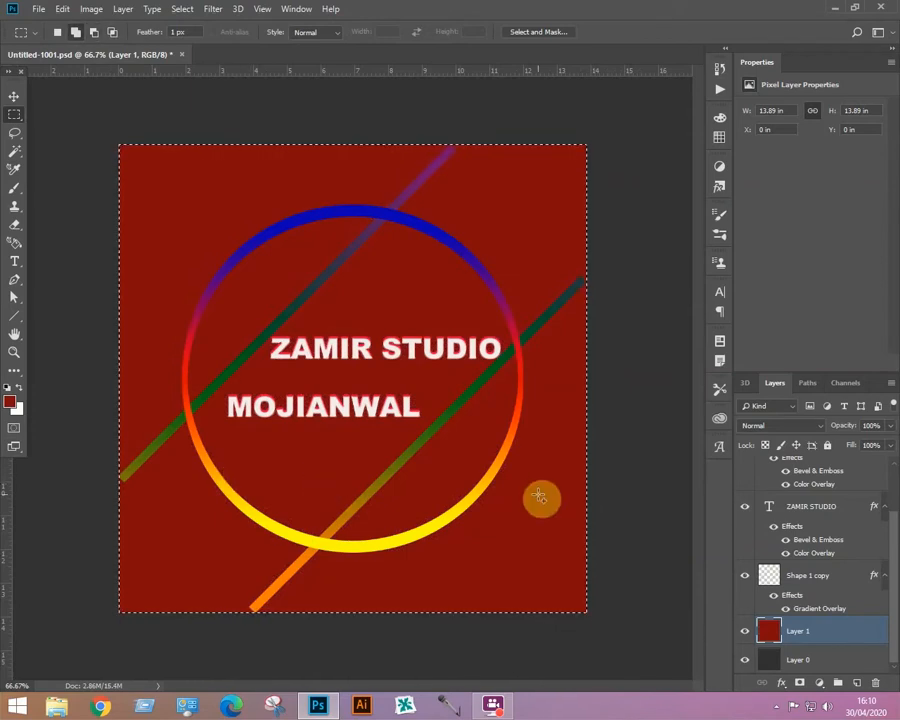
key(ctrl+d)
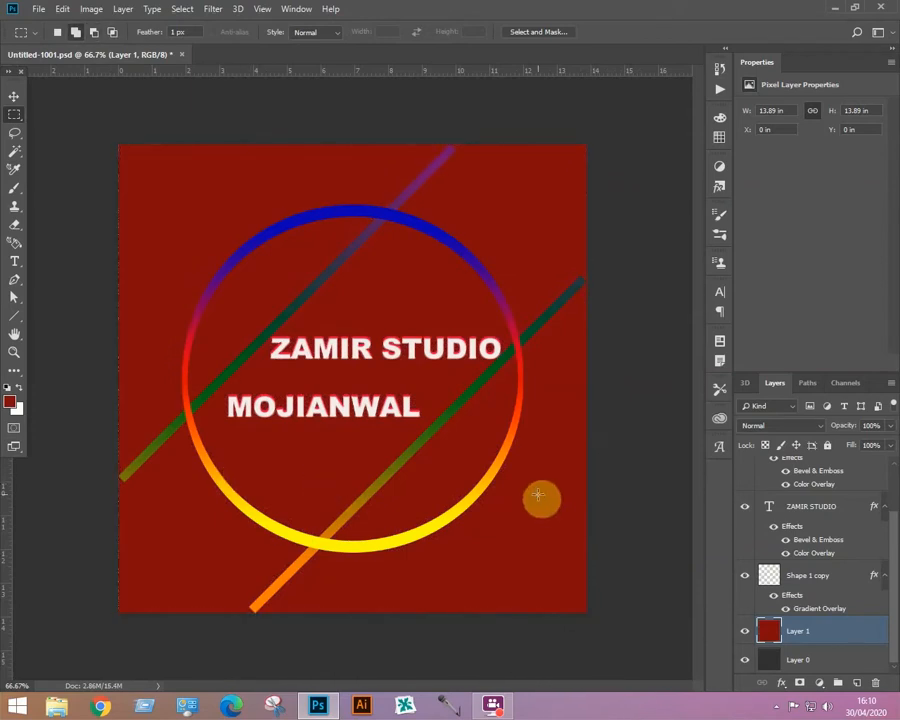
Try several blend modes on the red-filled Layer 1 and set it to Color Burn over the noise background.
click(824, 428)
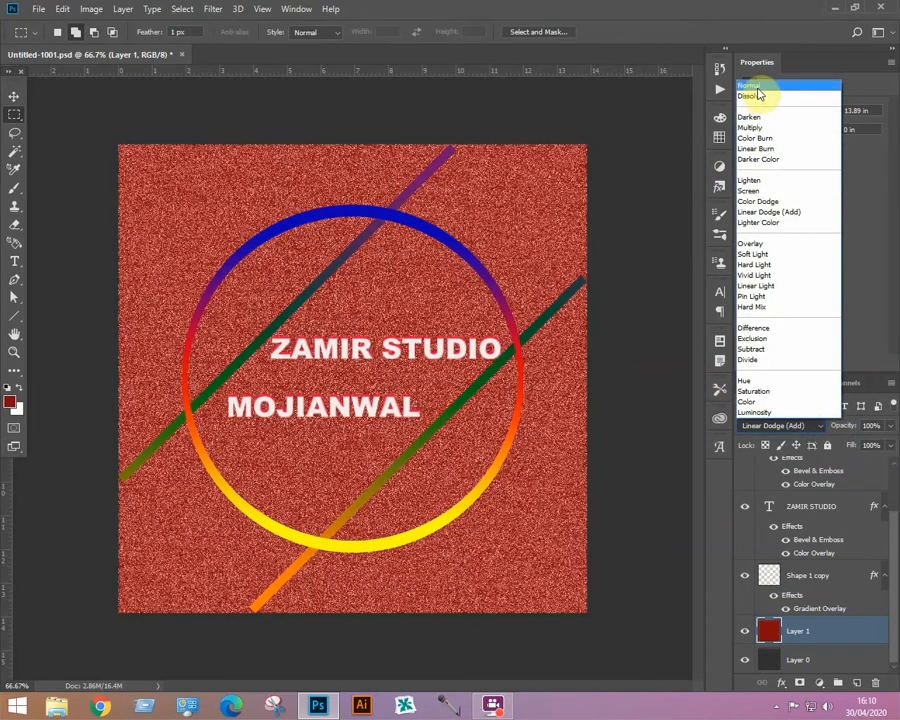
click(762, 86)
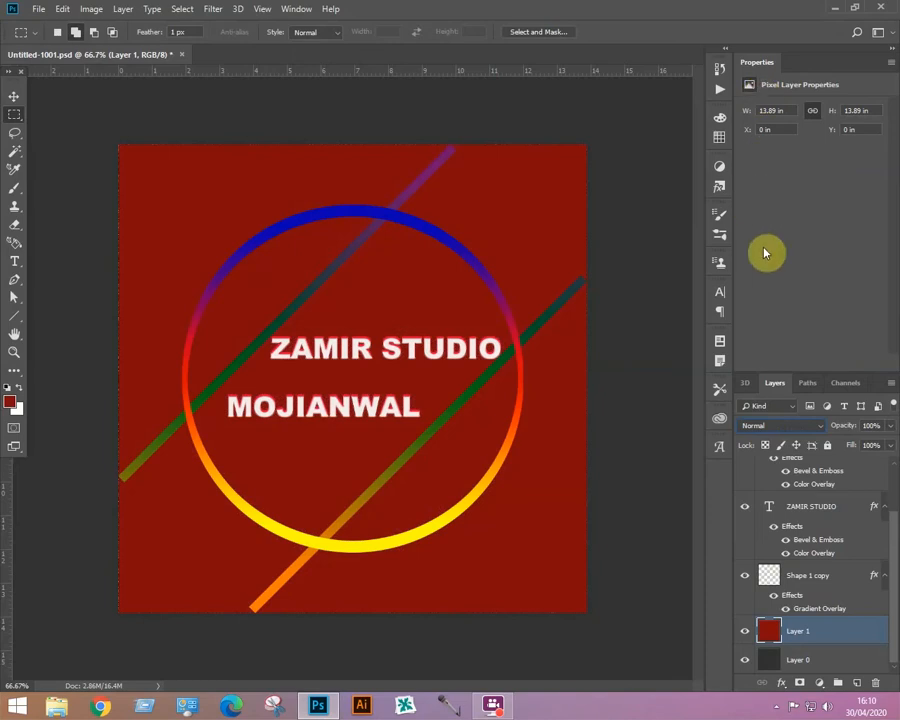
key(Down)
key(Down)
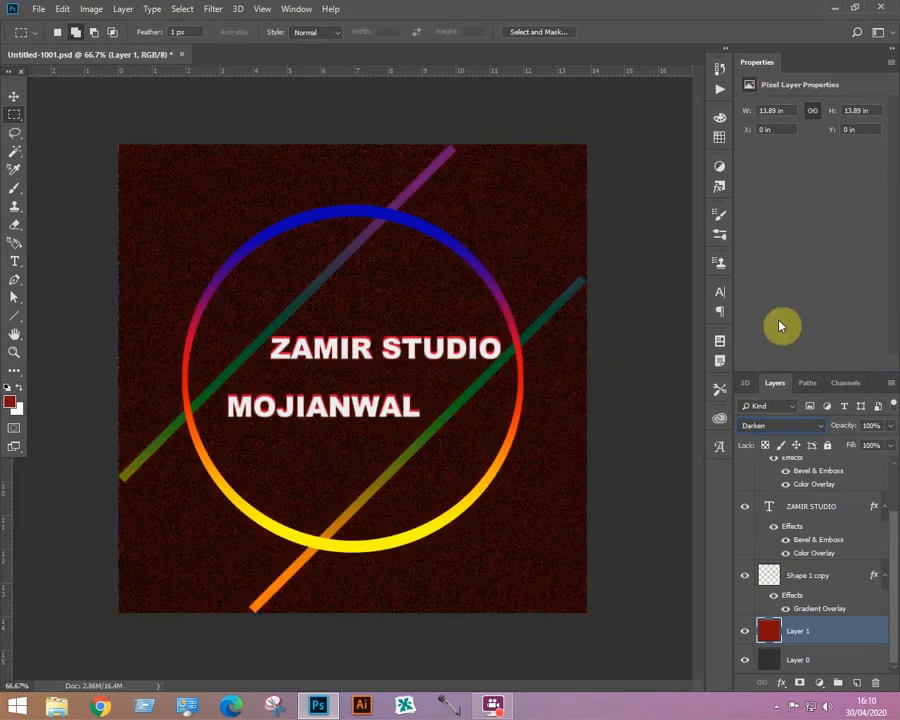
key(Down)
key(Down)
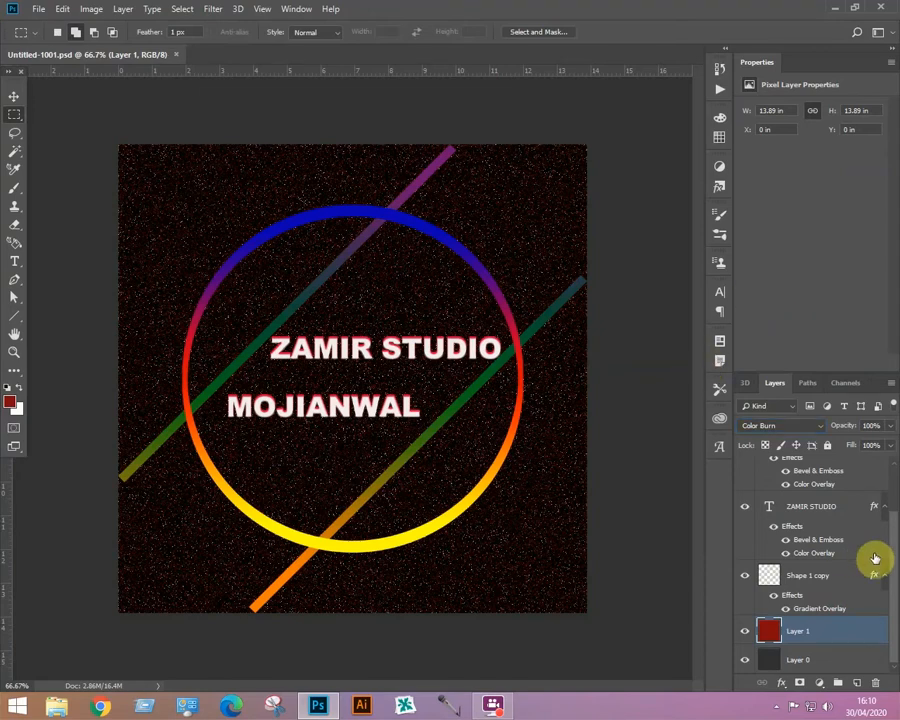
drag(893, 556, 891, 488)
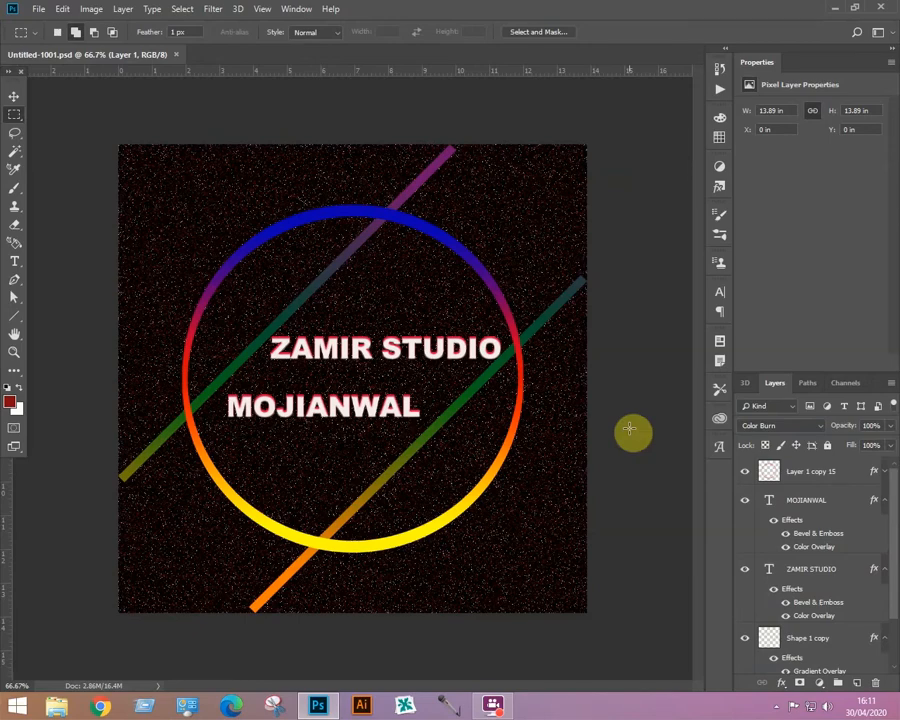
Save a JPEG copy of the design named jpg in New folder, with quality 12 (Maximum) and Baseline ("Standard") format.
click(36, 9)
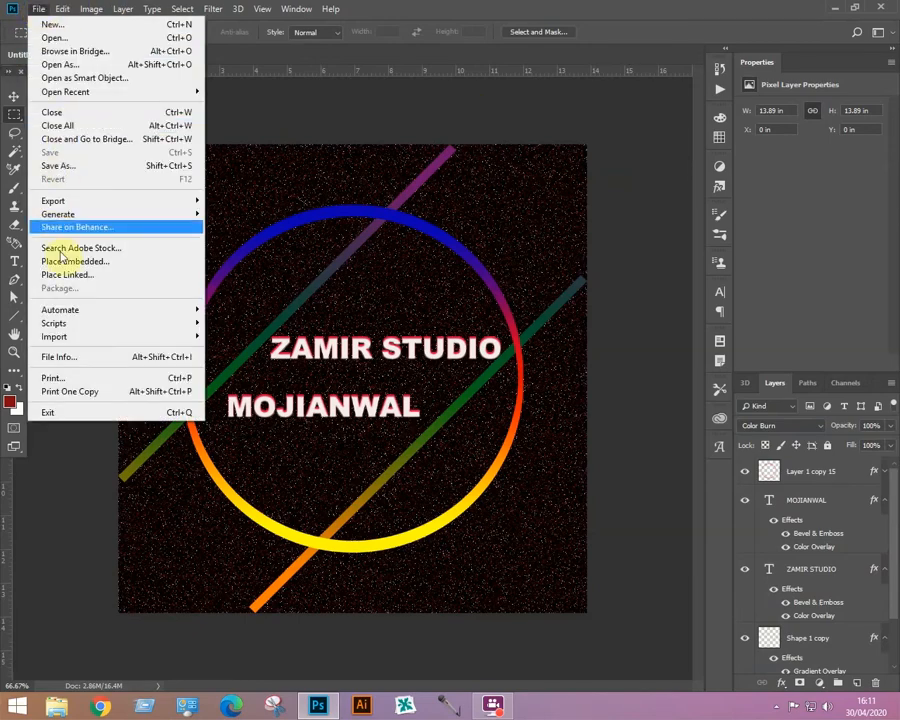
click(80, 166)
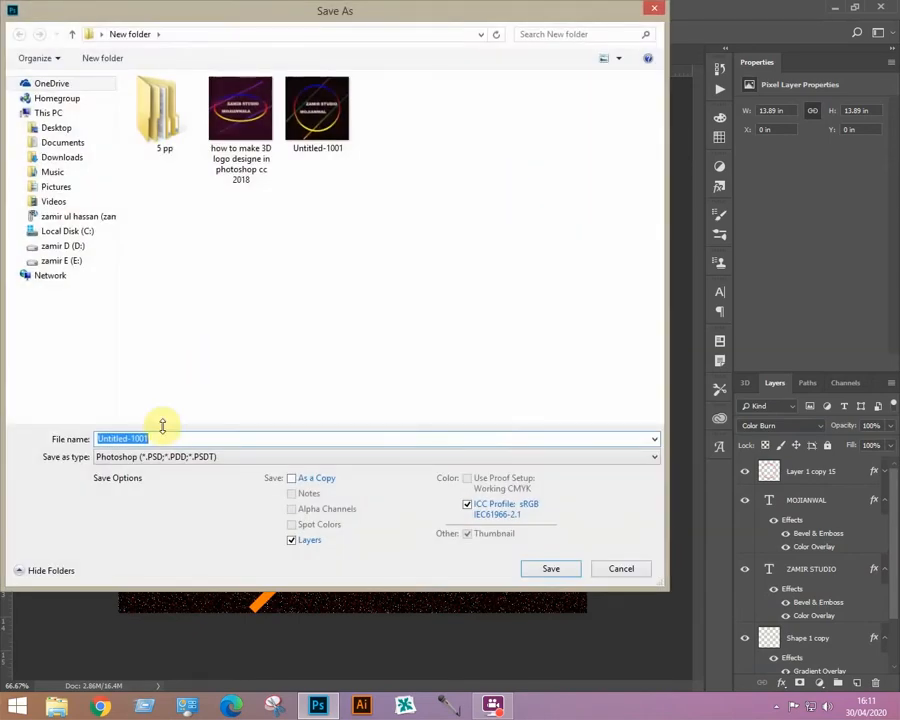
click(221, 458)
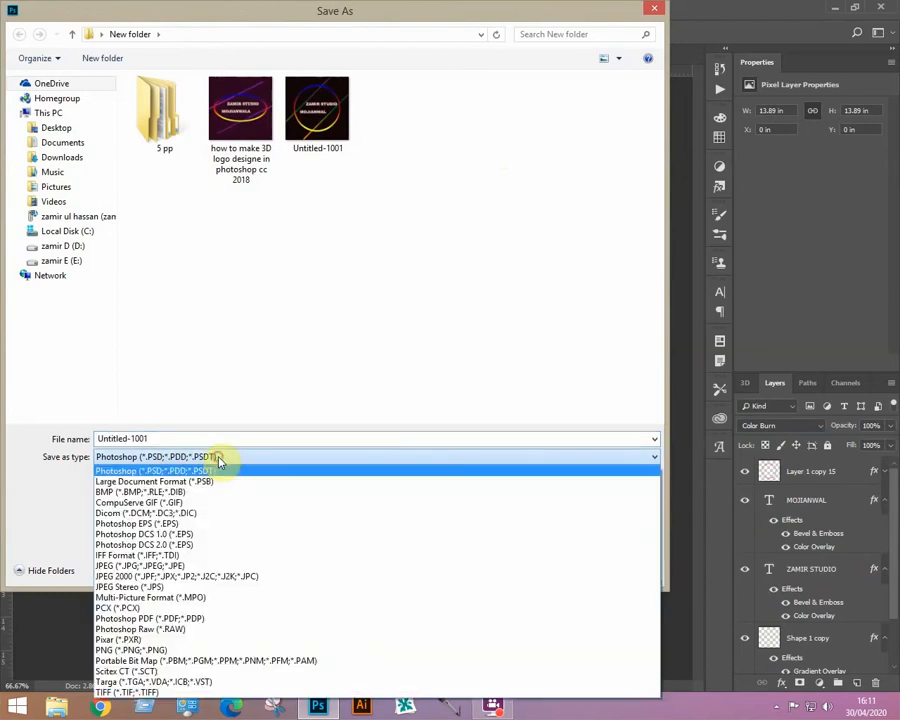
click(185, 566)
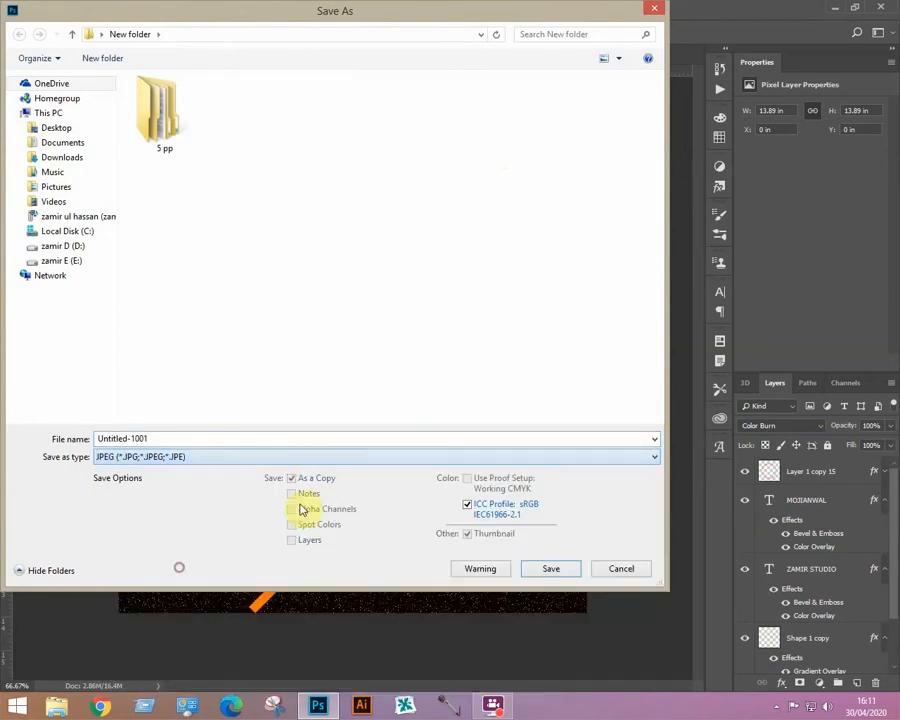
click(156, 437)
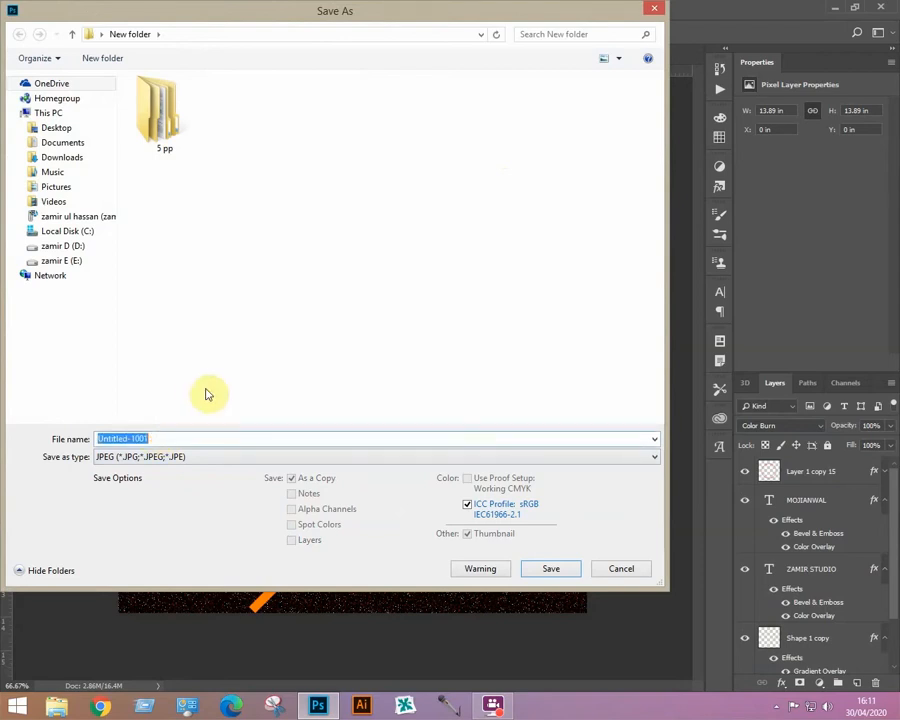
text(jpg)
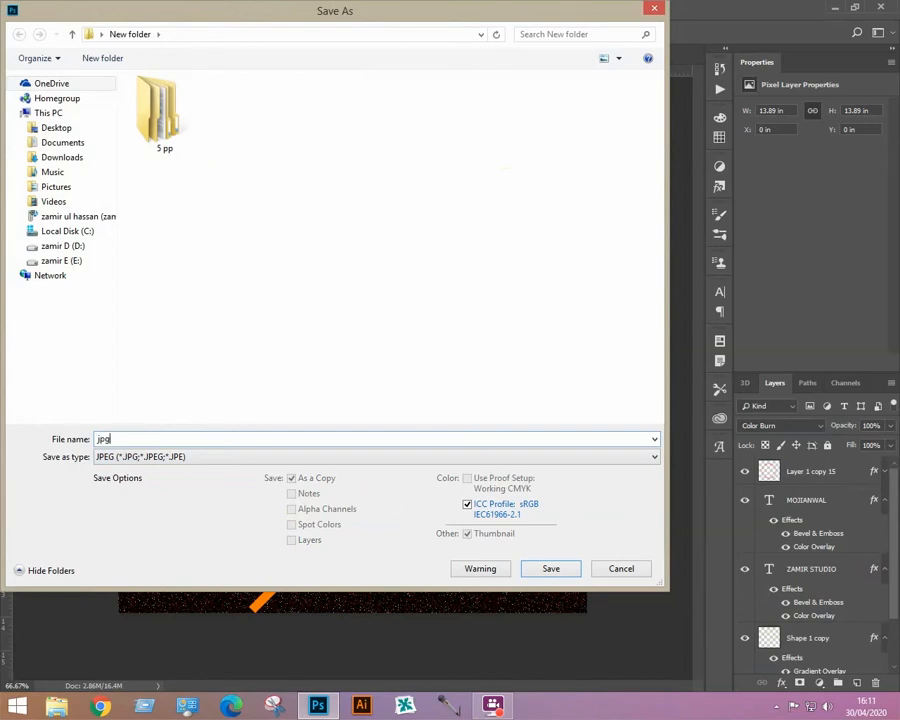
key(Return)
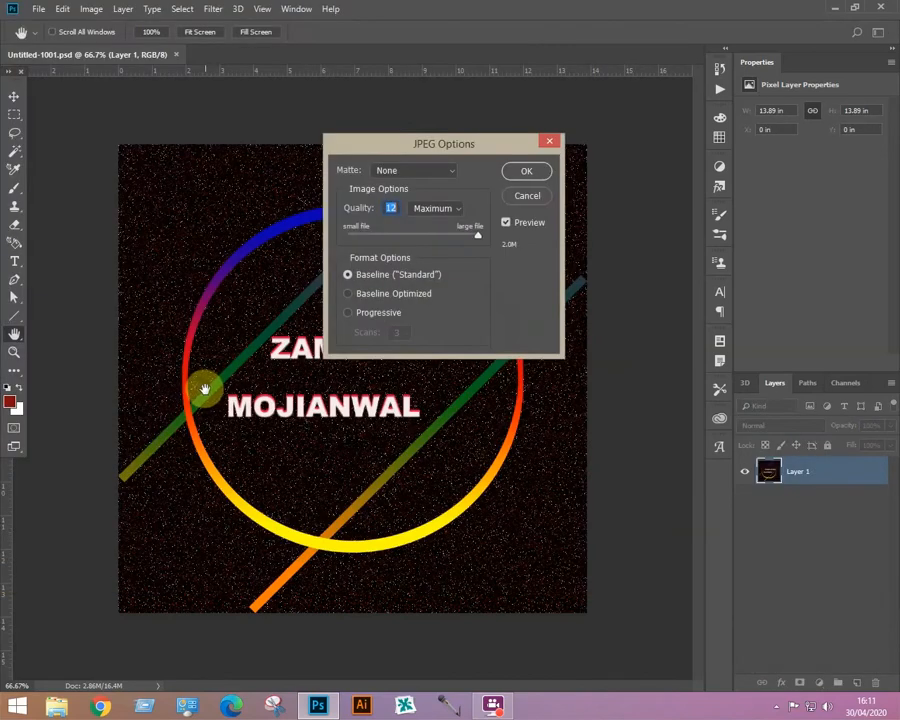
click(520, 172)
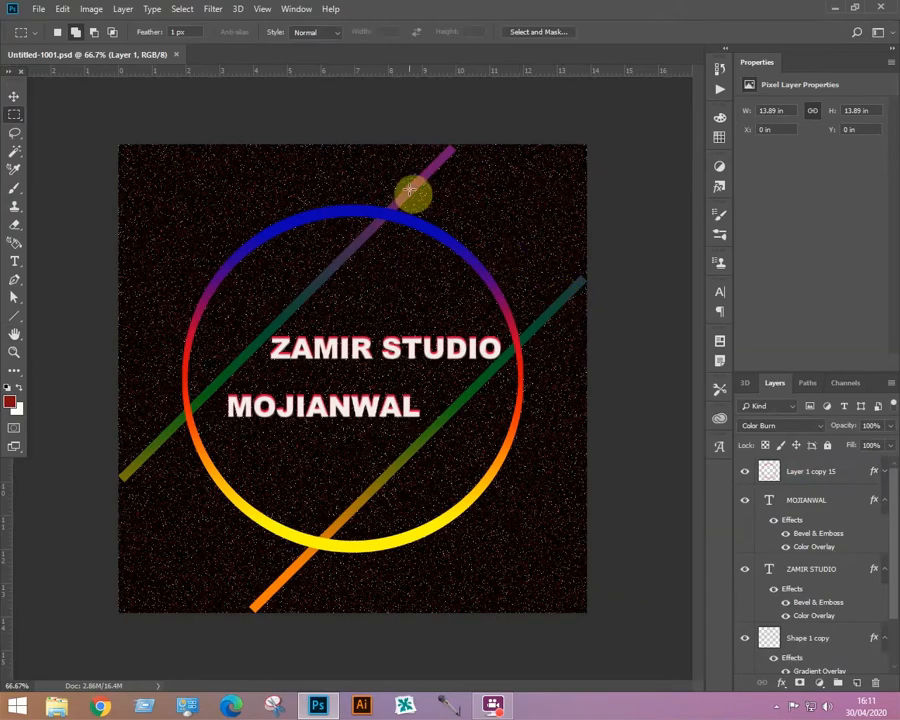
Close Photoshop and open the exported jpg image from the desktop's New folder in Windows Photo Viewer.
click(878, 10)
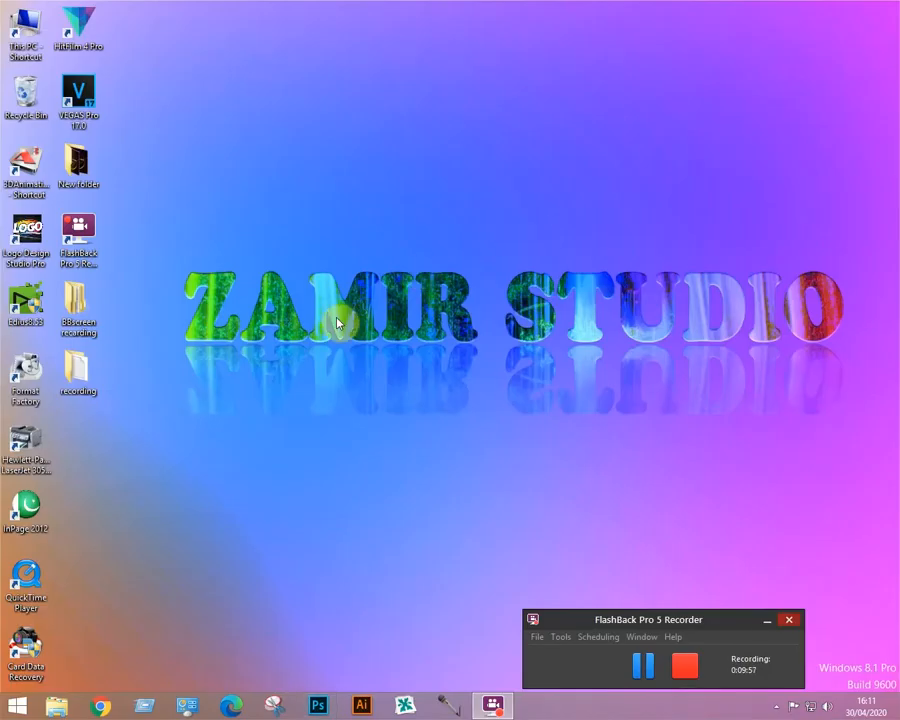
double_click(76, 165)
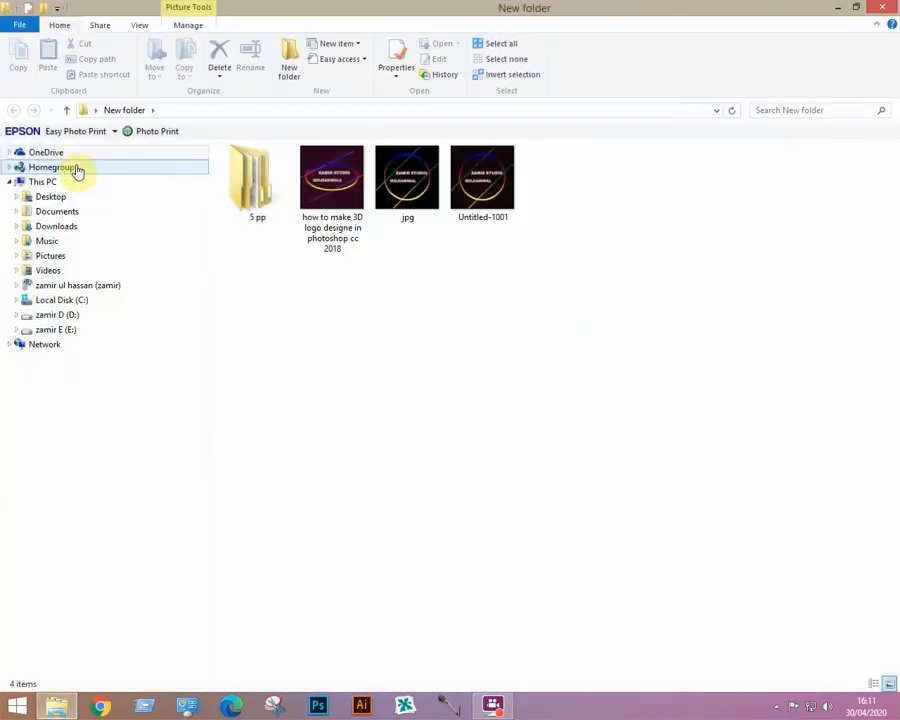
click(418, 200)
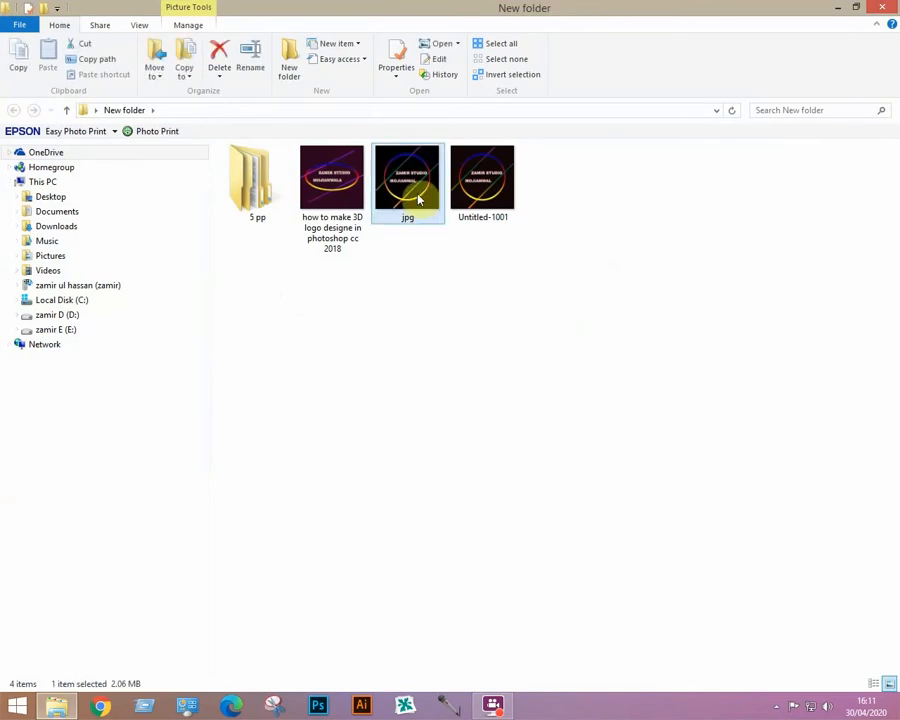
double_click(418, 200)
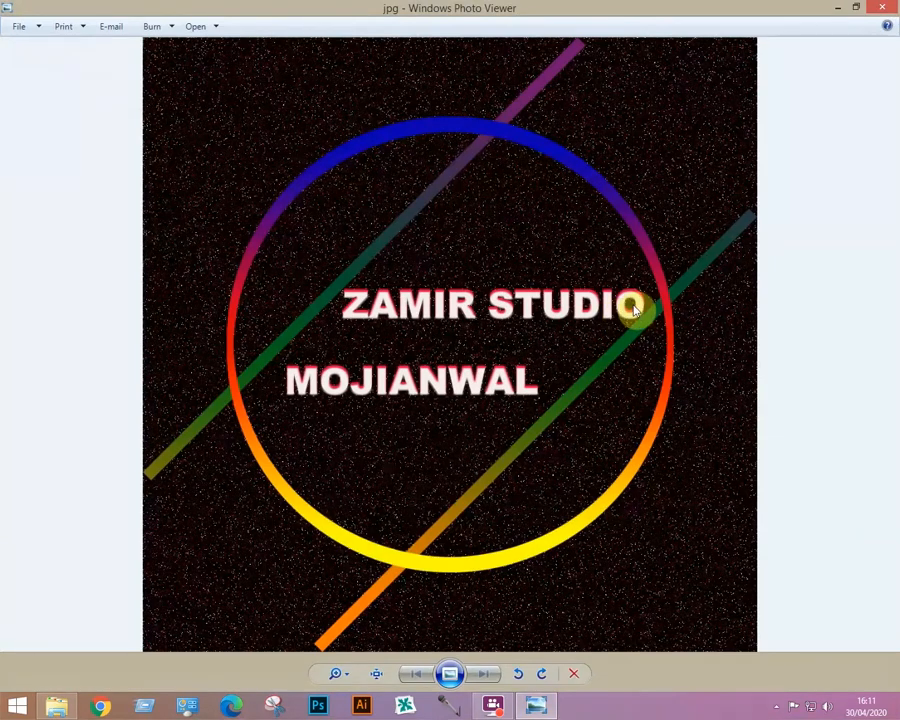